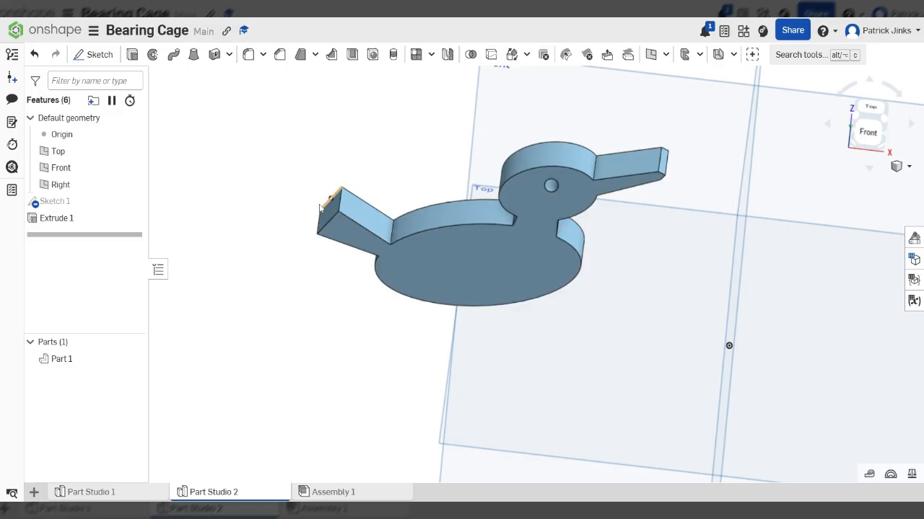
# - Start a new Linear pattern feature from the pattern dropdown
pyautogui.moveTo(490, 257)
pyautogui.mouseDown(button='right')
pyautogui.moveTo(492, 228)
pyautogui.moveTo(498, 247)
pyautogui.moveTo(488, 250)
pyautogui.mouseUp(button='right')
pyautogui.scroll(-5, 472, 217)
pyautogui.scroll(3, 530, 159)
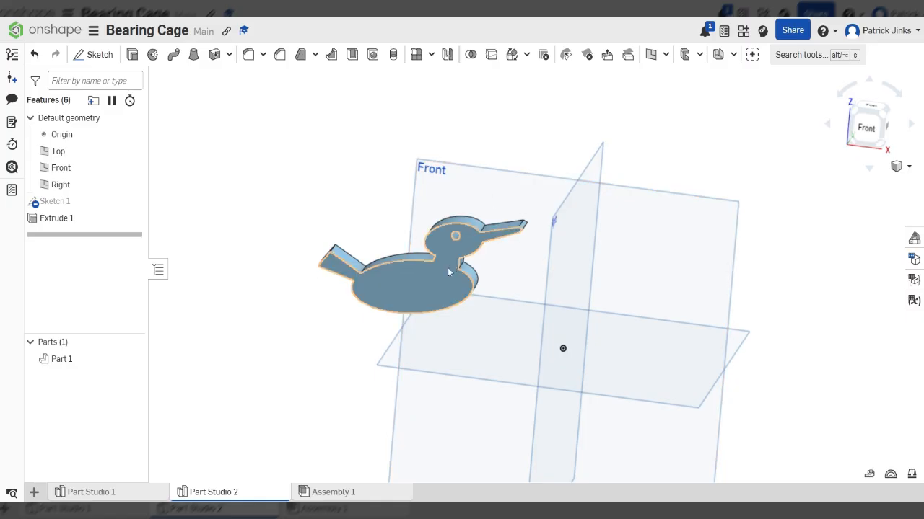
pyautogui.moveTo(447, 264); pyautogui.dragTo(485, 284, button='right')
pyautogui.moveTo(362, 280); pyautogui.dragTo(398, 304, button='right')
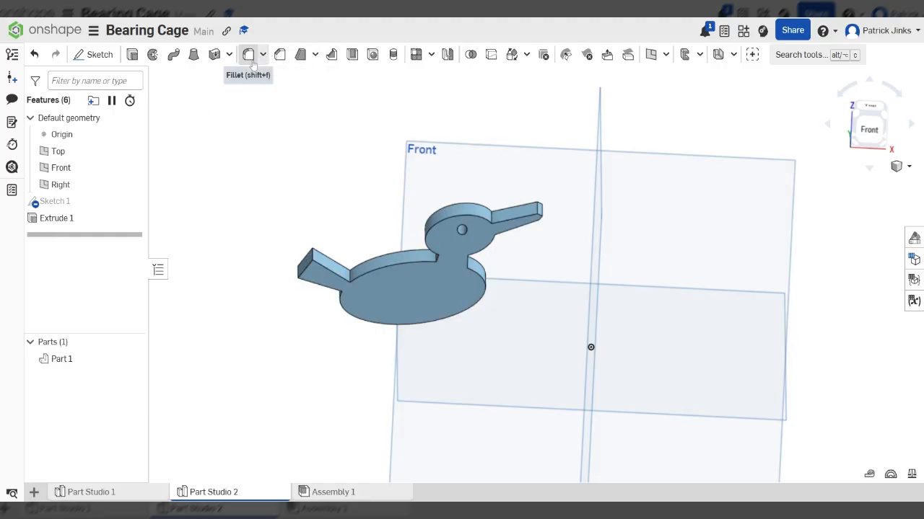
pyautogui.click(431, 57)
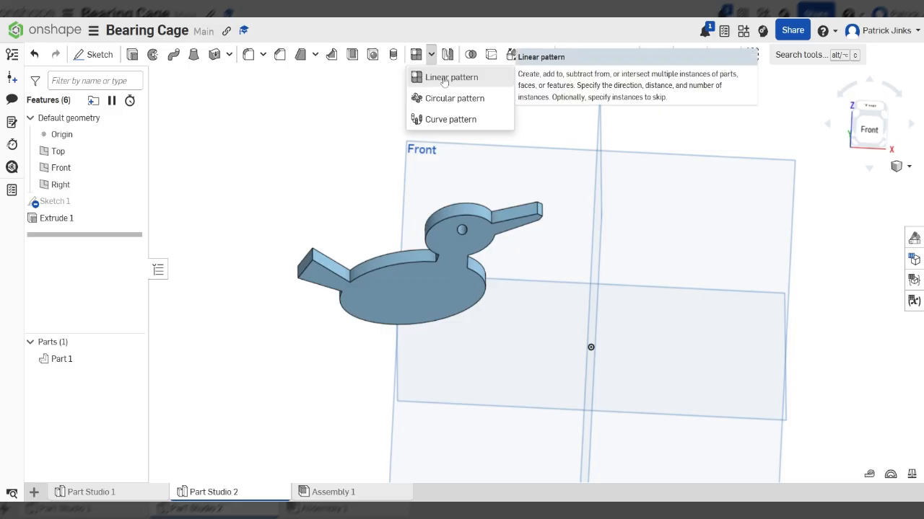
pyautogui.click(443, 78)
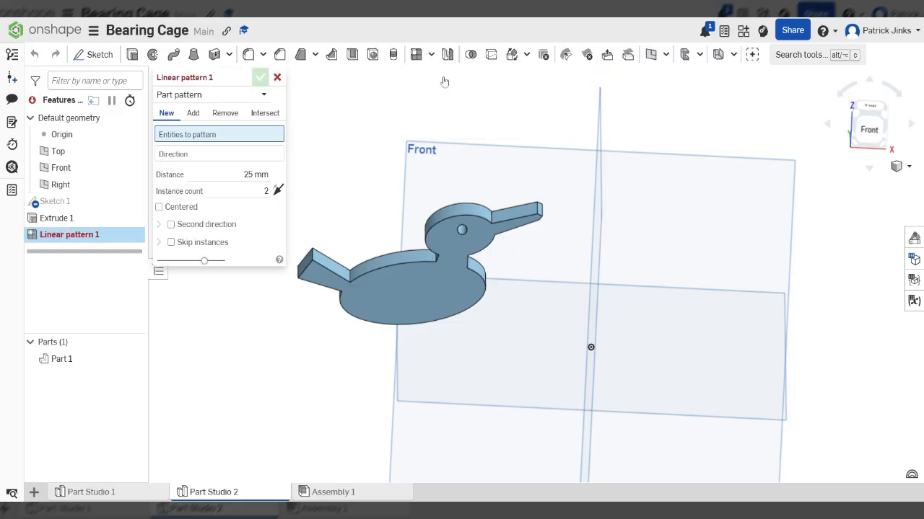
pyautogui.scroll(-3, 443, 98)
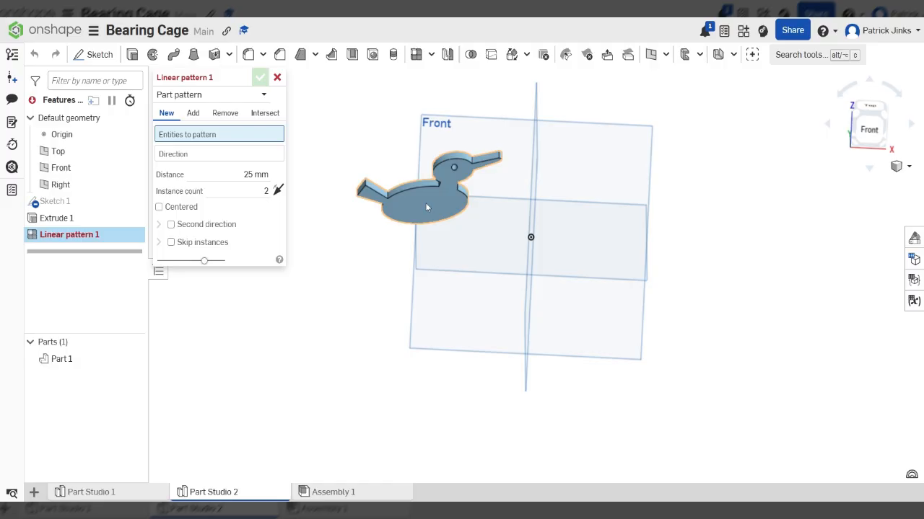
pyautogui.scroll(2, 381, 138)
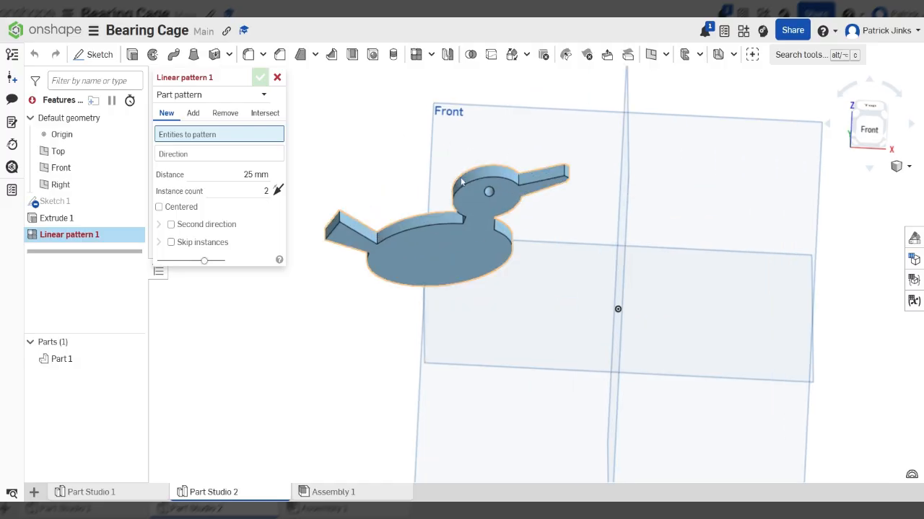
pyautogui.scroll(2, 415, 177)
pyautogui.scroll(2, 406, 184)
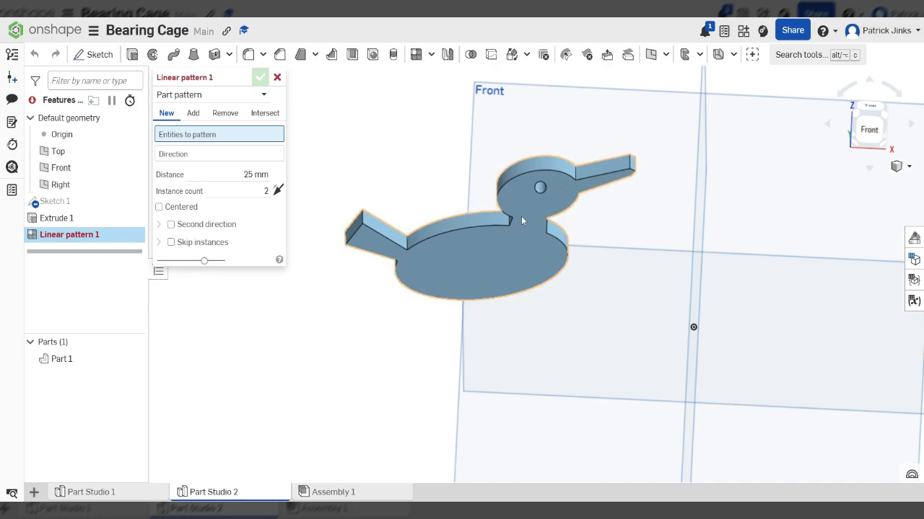
# - Select the duck as Part 1 to be patterned
pyautogui.click(481, 266)
pyautogui.moveTo(514, 240); pyautogui.dragTo(561, 203, button='right')
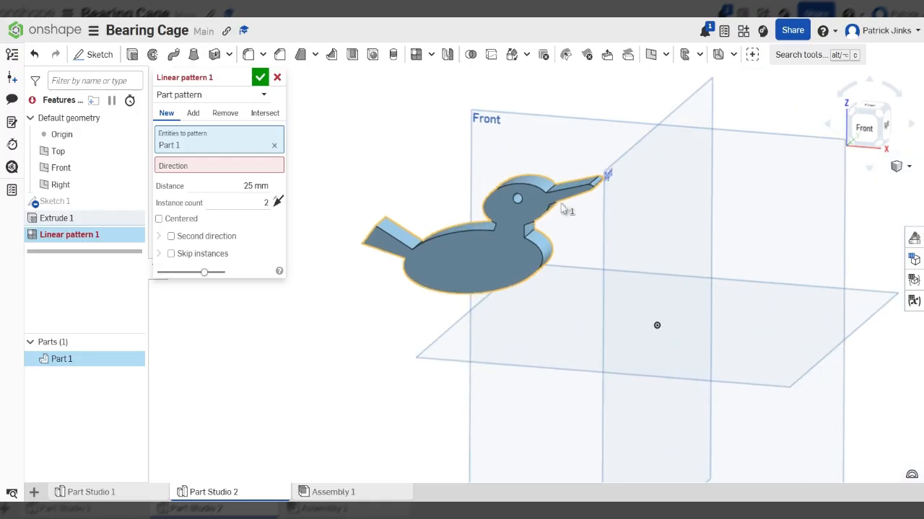
pyautogui.scroll(5, 563, 202)
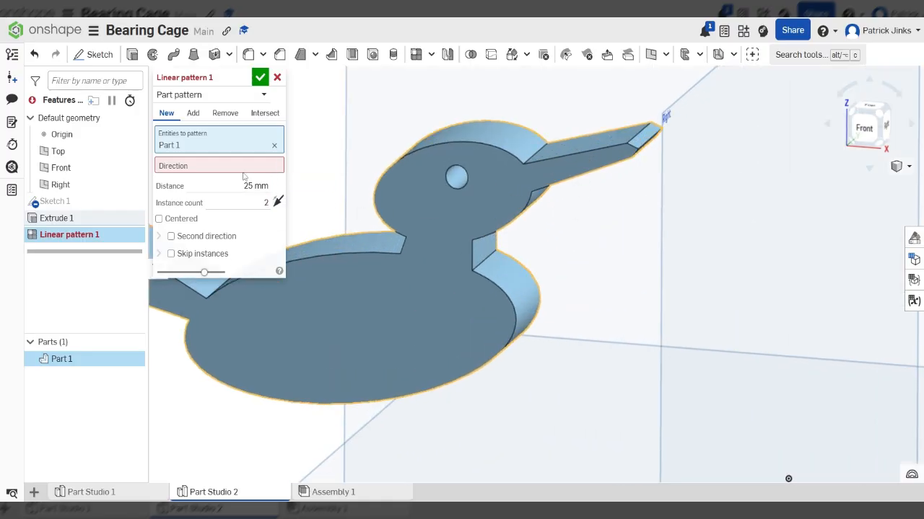
# - Activate the Direction field and snap the view to the Front face of the view cube
pyautogui.click(243, 166)
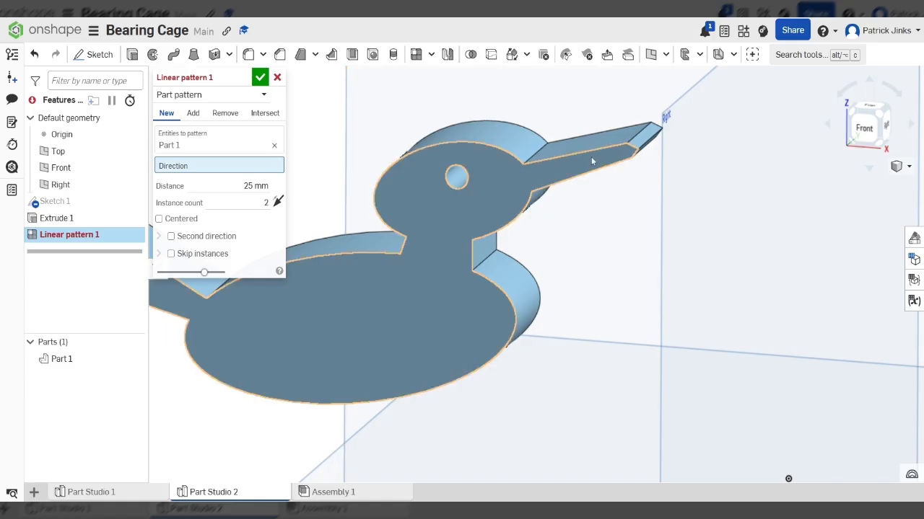
pyautogui.scroll(-5, 612, 292)
pyautogui.moveTo(708, 281); pyautogui.dragTo(727, 273, button='right')
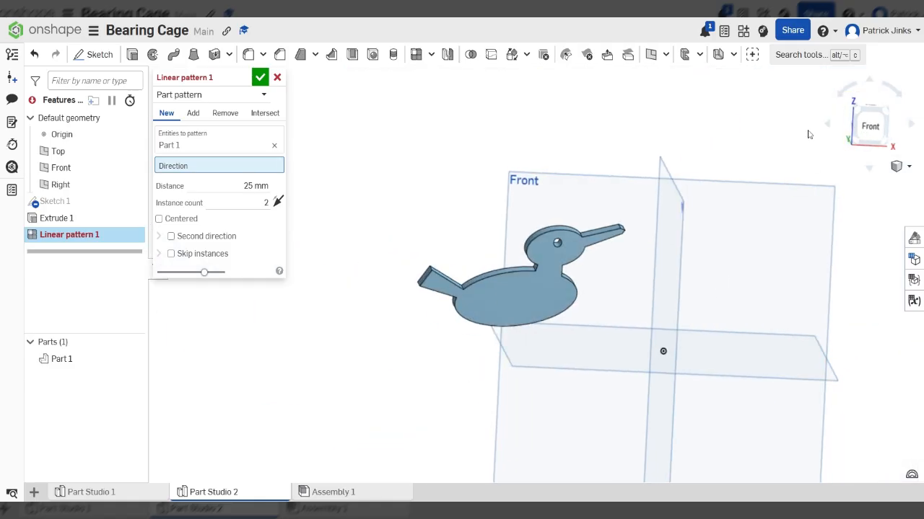
pyautogui.click(870, 126)
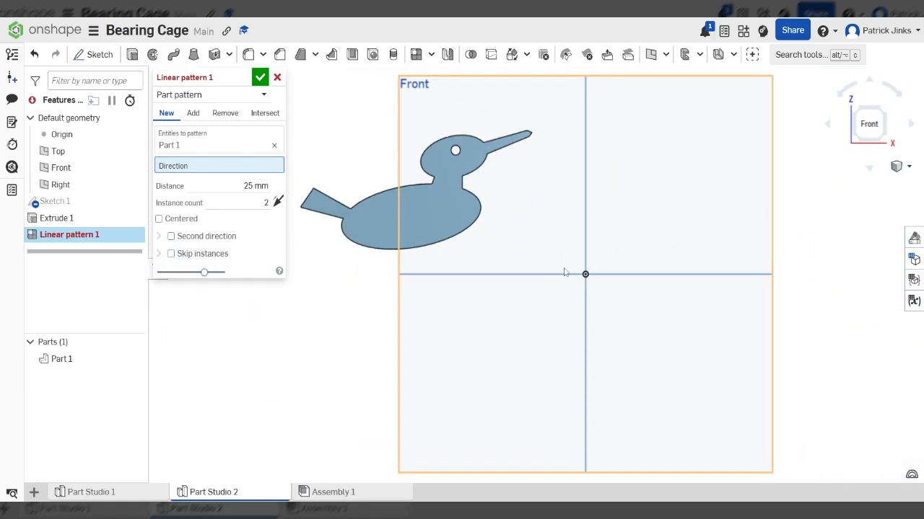
pyautogui.scroll(3, 469, 173)
pyautogui.scroll(1, 463, 175)
pyautogui.scroll(-3, 424, 298)
pyautogui.scroll(4, 527, 180)
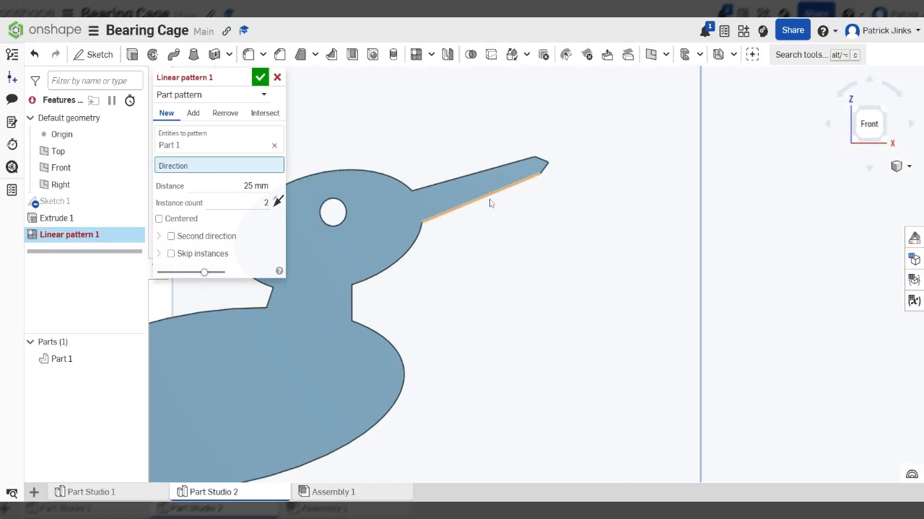
pyautogui.scroll(-5, 488, 191)
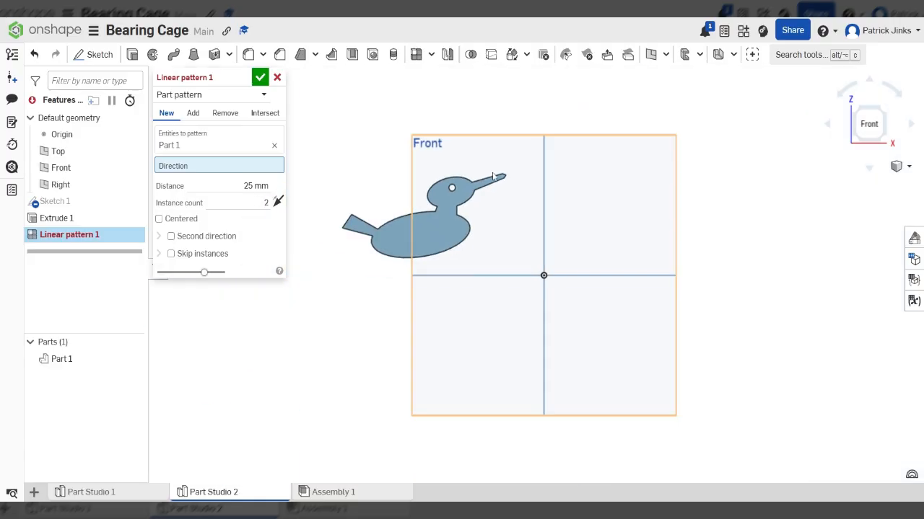
pyautogui.moveTo(552, 215)
pyautogui.mouseDown(button='right')
pyautogui.moveTo(553, 225)
pyautogui.moveTo(560, 219)
pyautogui.mouseUp(button='right')
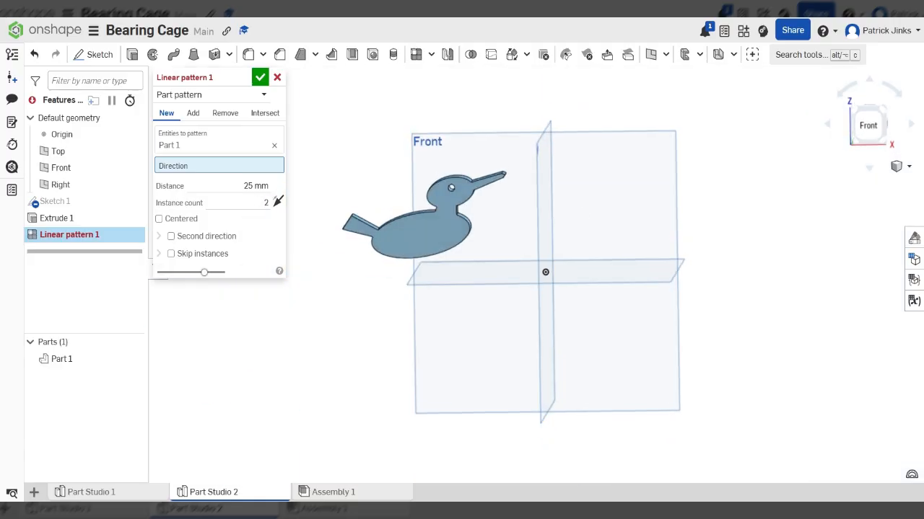
pyautogui.click(869, 125)
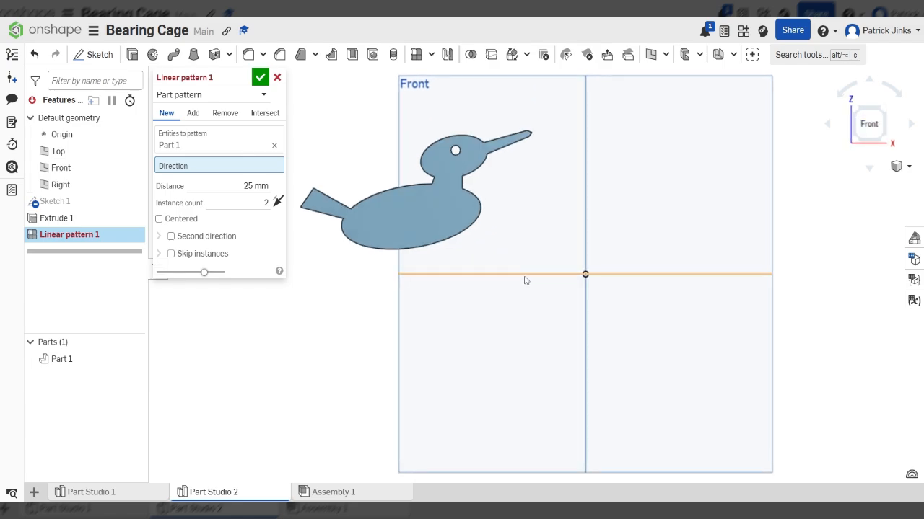
# - Use the Top plane as the pattern direction and inspect the duck preview
pyautogui.click(526, 279)
pyautogui.scroll(-3, 514, 318)
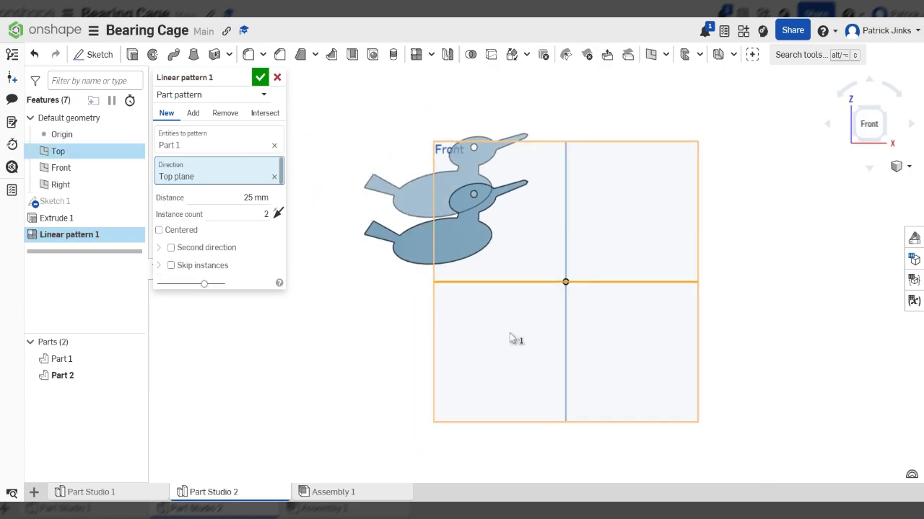
pyautogui.moveTo(530, 277); pyautogui.dragTo(533, 326, button='right')
pyautogui.moveTo(637, 317); pyautogui.dragTo(489, 312, button='right')
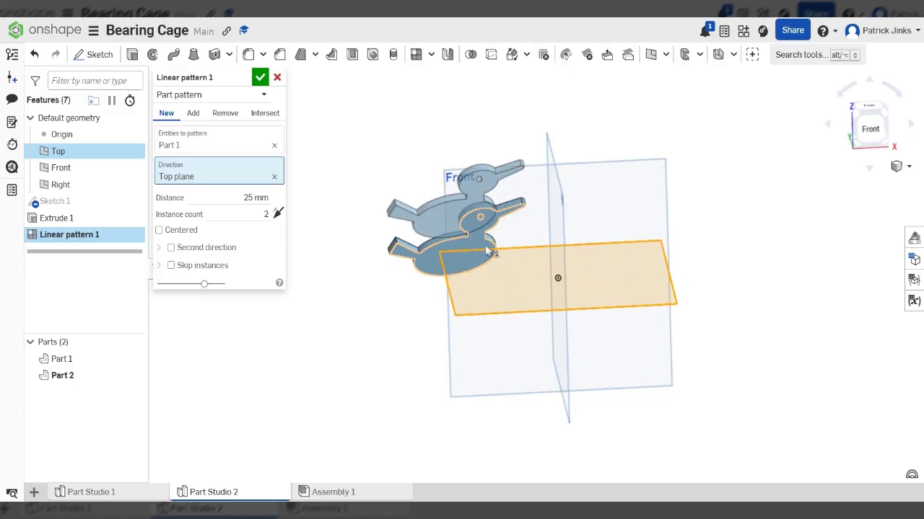
pyautogui.moveTo(505, 247); pyautogui.dragTo(523, 275, button='right')
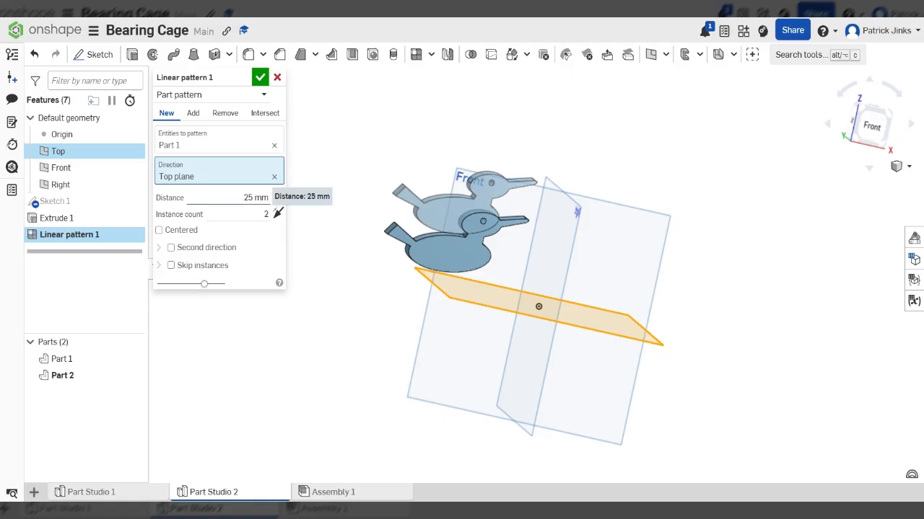
# - Set Distance to 50 mm and Instance count to 5, then clear the Top plane direction
pyautogui.click(252, 198)
pyautogui.moveTo(465, 165); pyautogui.dragTo(422, 176, button='right')
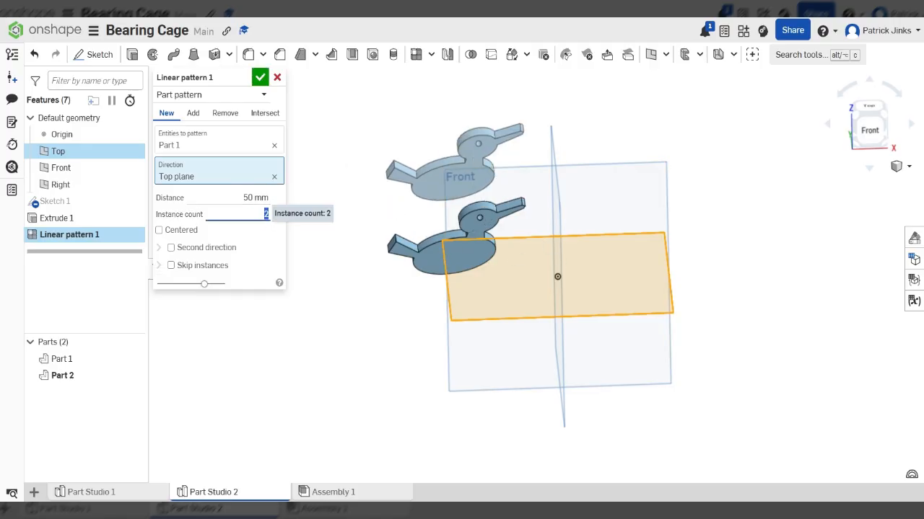
pyautogui.moveTo(387, 240); pyautogui.dragTo(385, 226, button='right')
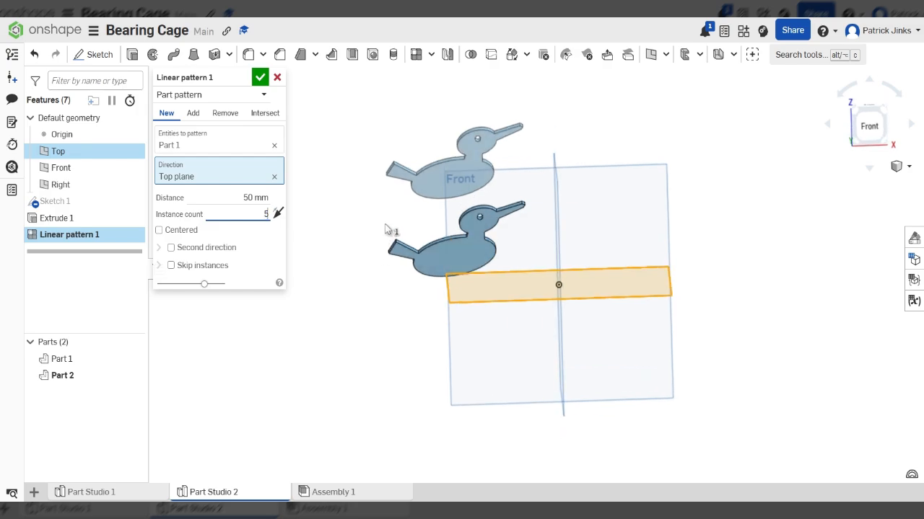
pyautogui.press('Return')
pyautogui.scroll(-7, 404, 301)
pyautogui.scroll(4, 411, 223)
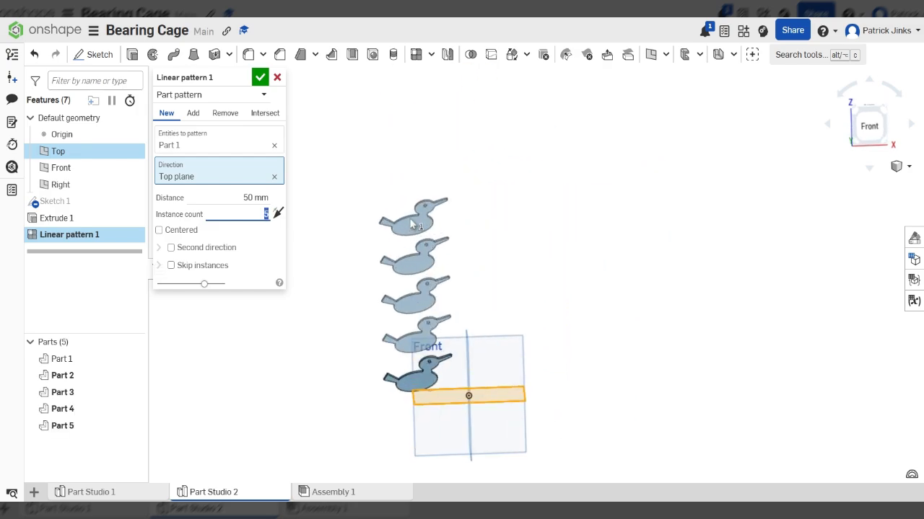
pyautogui.moveTo(435, 317)
pyautogui.mouseDown(button='right')
pyautogui.moveTo(430, 297)
pyautogui.moveTo(431, 320)
pyautogui.mouseUp(button='right')
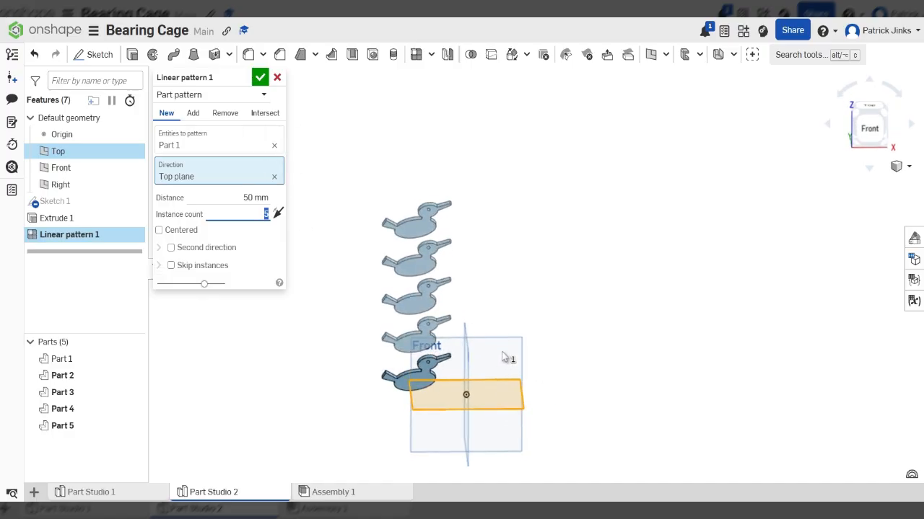
pyautogui.moveTo(500, 360); pyautogui.dragTo(503, 350, button='right')
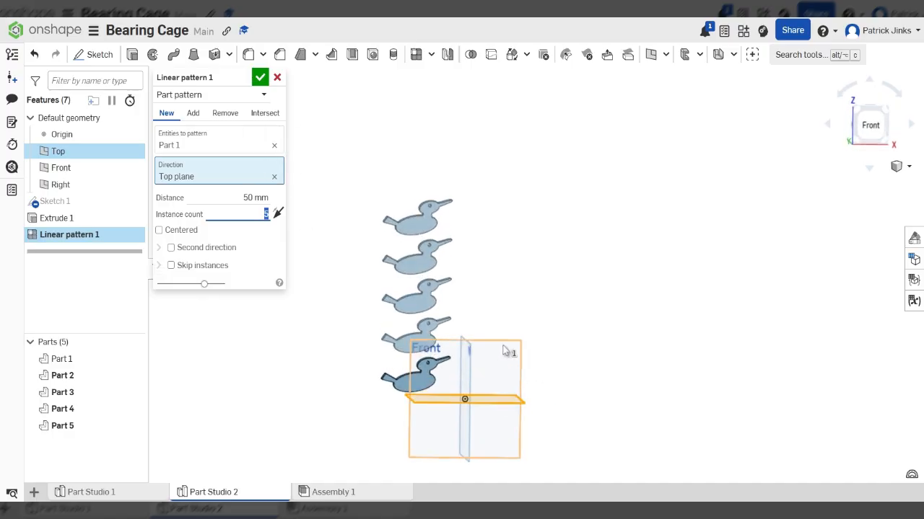
pyautogui.click(274, 177)
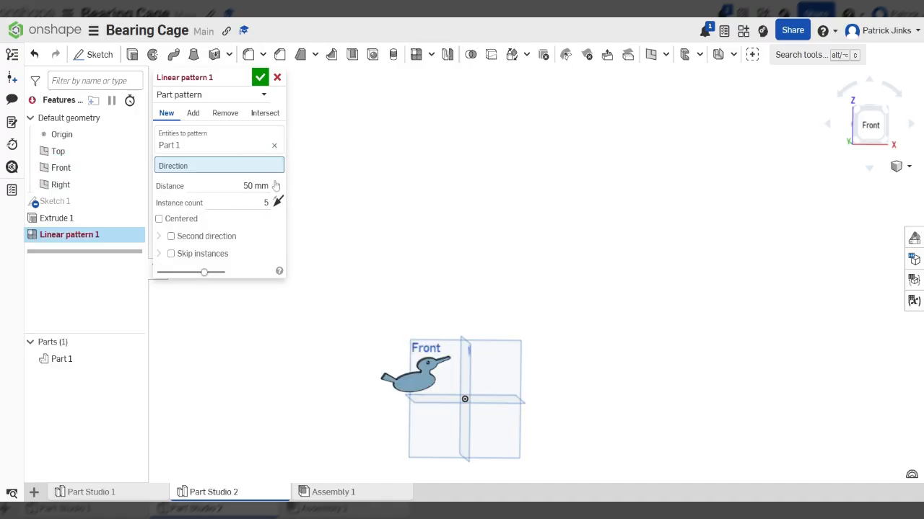
# - Set the Right plane as direction and accept the five-duck Linear pattern 1
pyautogui.moveTo(570, 436); pyautogui.dragTo(611, 438, button='right')
pyautogui.scroll(5, 475, 376)
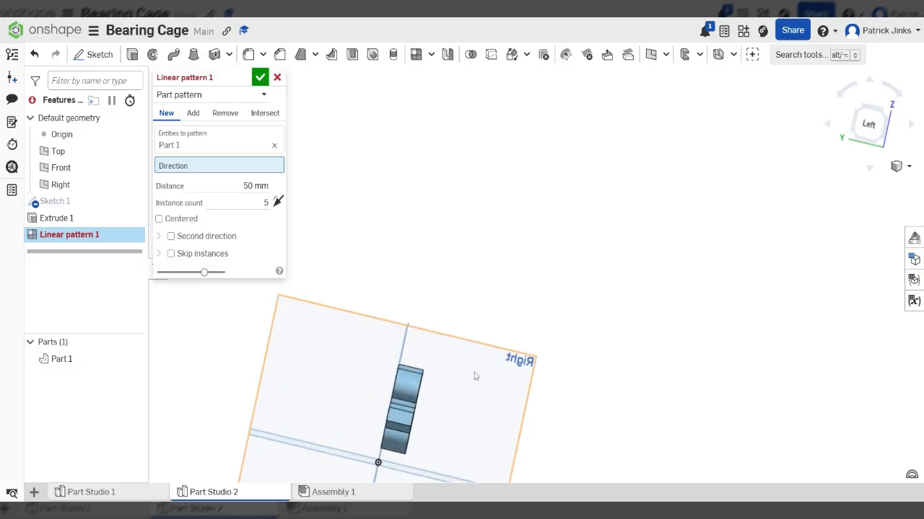
pyautogui.scroll(-4, 471, 328)
pyautogui.click(474, 346)
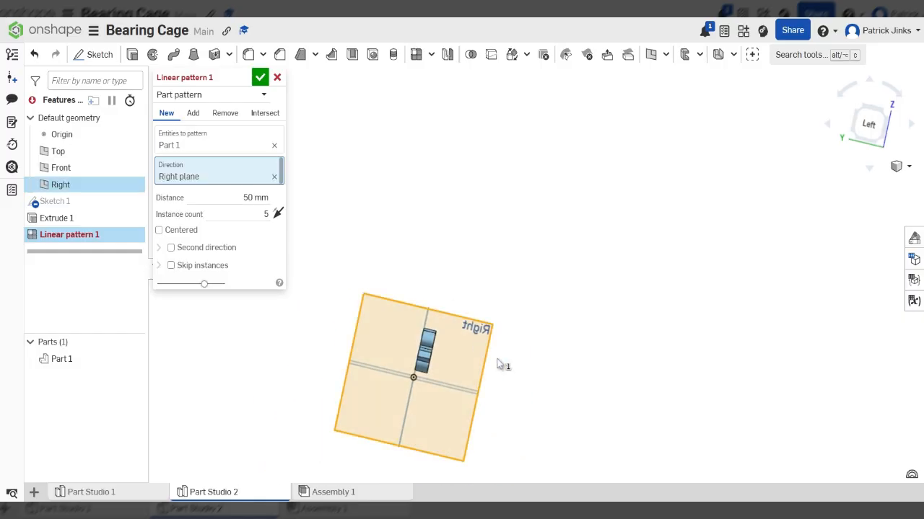
pyautogui.moveTo(562, 380); pyautogui.dragTo(494, 357, button='right')
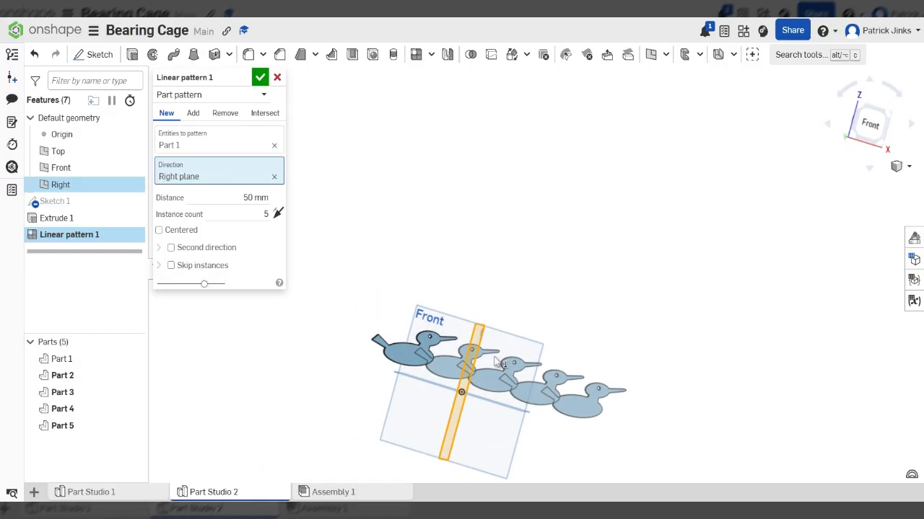
pyautogui.click(258, 198)
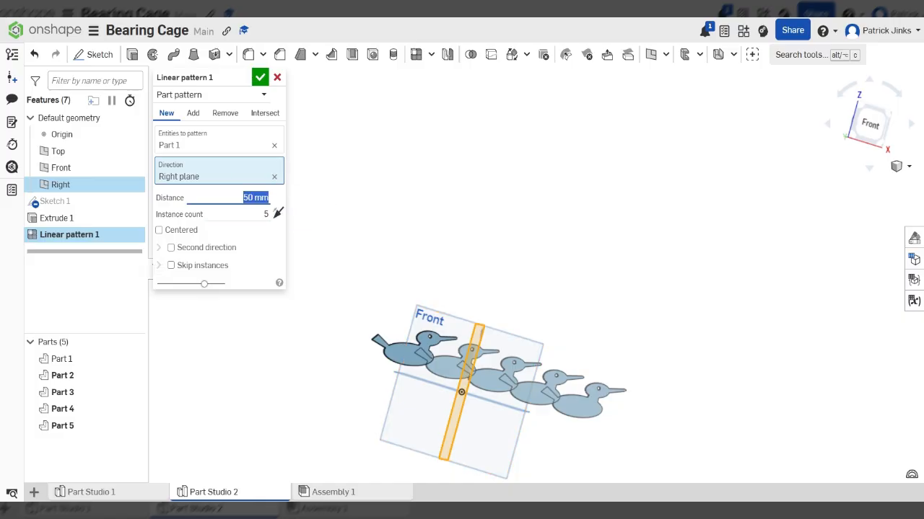
pyautogui.click(264, 79)
# - From the front view, box-select and delete the five ducks, then delete Sketch 1
pyautogui.scroll(-5, 484, 282)
pyautogui.moveTo(668, 394); pyautogui.dragTo(666, 417, button='right')
pyautogui.scroll(3, 507, 351)
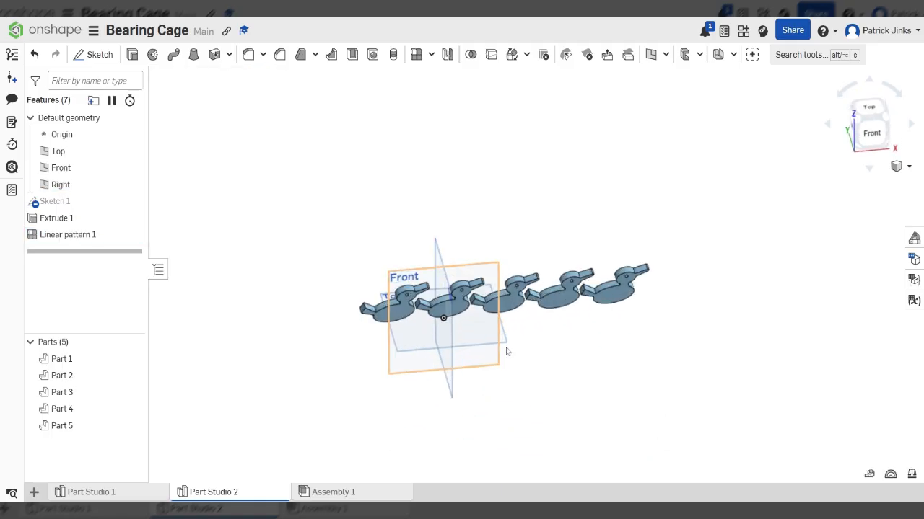
pyautogui.hotkey('shift', '1')
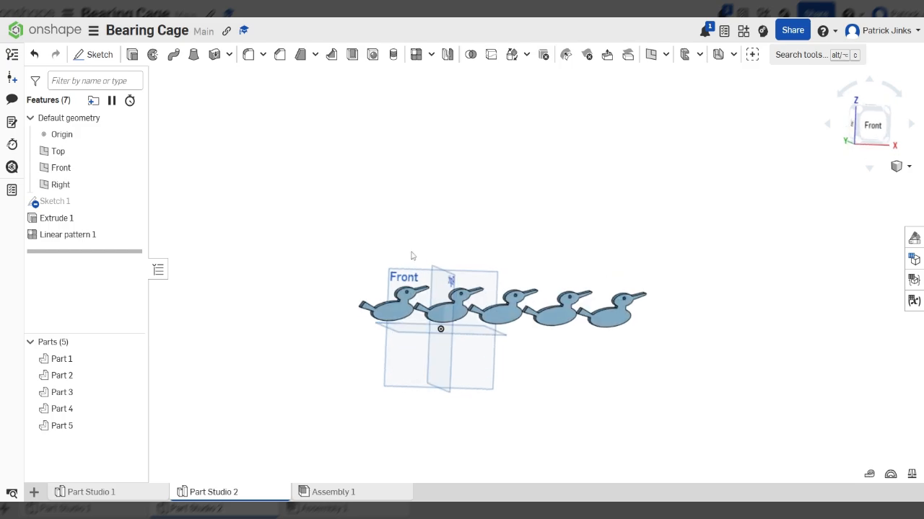
pyautogui.moveTo(294, 199); pyautogui.dragTo(730, 428)
pyautogui.press('Delete')
pyautogui.moveTo(302, 254)
pyautogui.mouseDown()
pyautogui.moveTo(373, 286)
pyautogui.moveTo(481, 379)
pyautogui.mouseUp()
pyautogui.press('Delete')
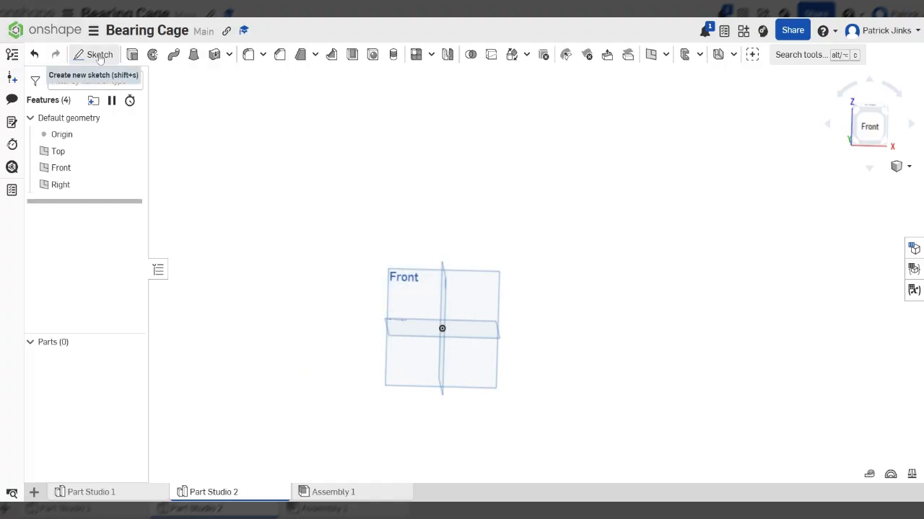
# - Sketch a corner rectangle on the Front plane starting at the origin
pyautogui.click(94, 54)
pyautogui.click(419, 308)
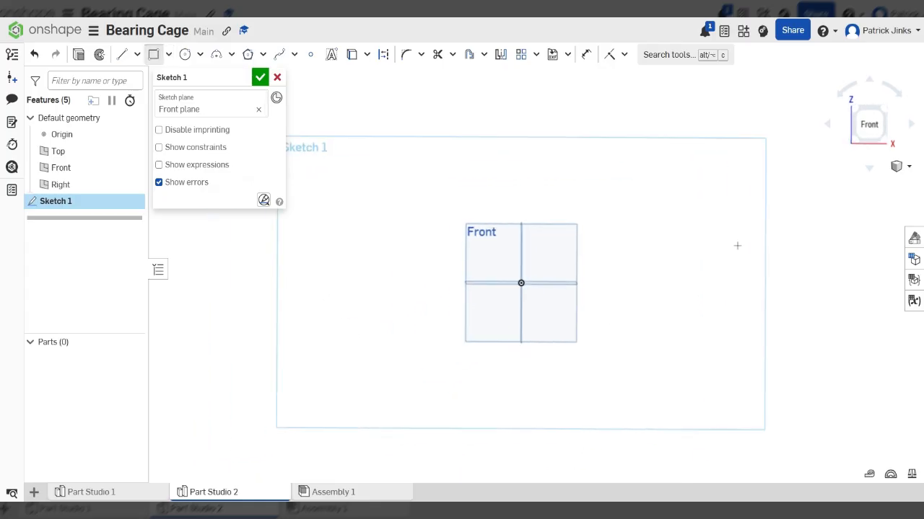
pyautogui.click(536, 274)
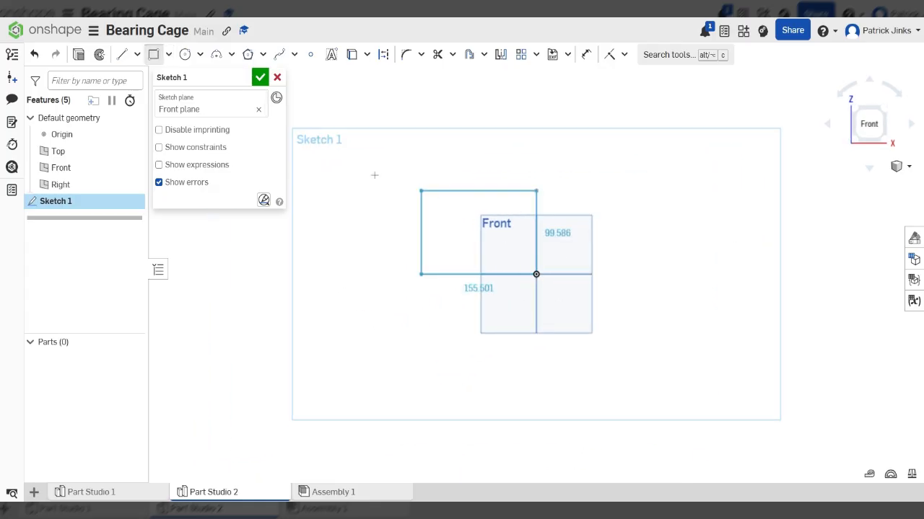
pyautogui.click(334, 172)
# - Extrude the rectangle 25 mm into a plate and select its front face
pyautogui.click(78, 54)
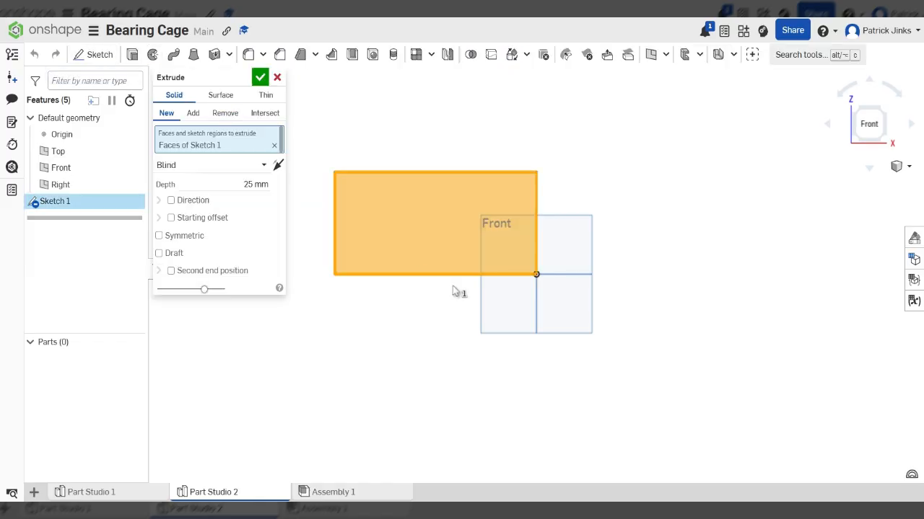
pyautogui.click(260, 78)
pyautogui.moveTo(456, 315); pyautogui.dragTo(472, 326, button='right')
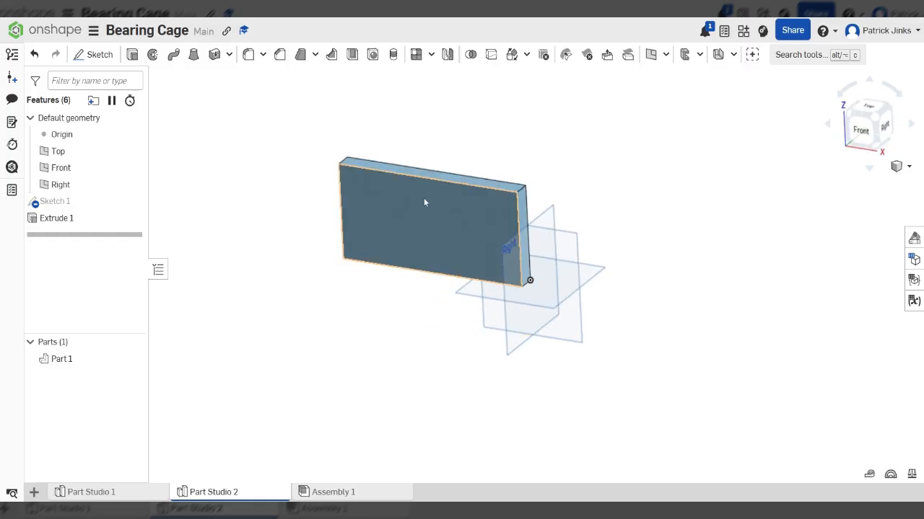
pyautogui.moveTo(424, 203); pyautogui.dragTo(445, 198, button='right')
pyautogui.click(871, 134)
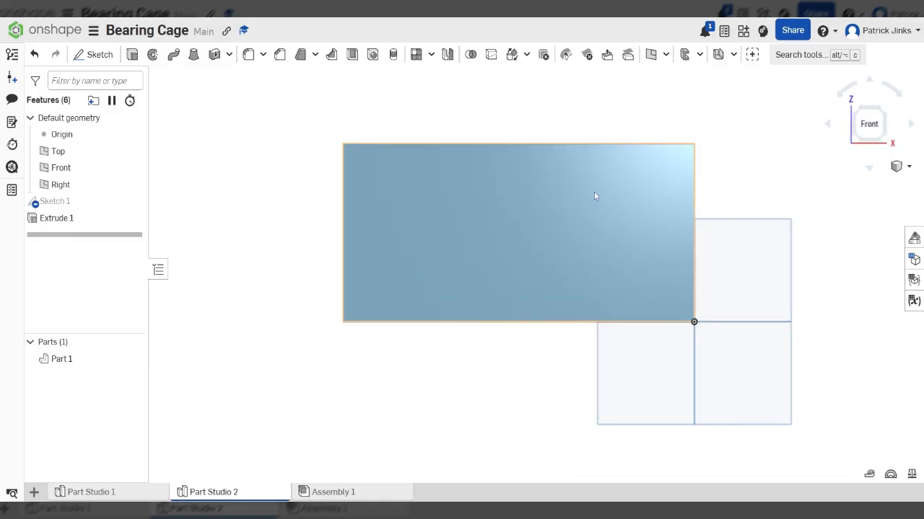
pyautogui.moveTo(559, 223)
pyautogui.mouseDown(button='right')
pyautogui.moveTo(575, 232)
pyautogui.moveTo(557, 223)
pyautogui.mouseUp(button='right')
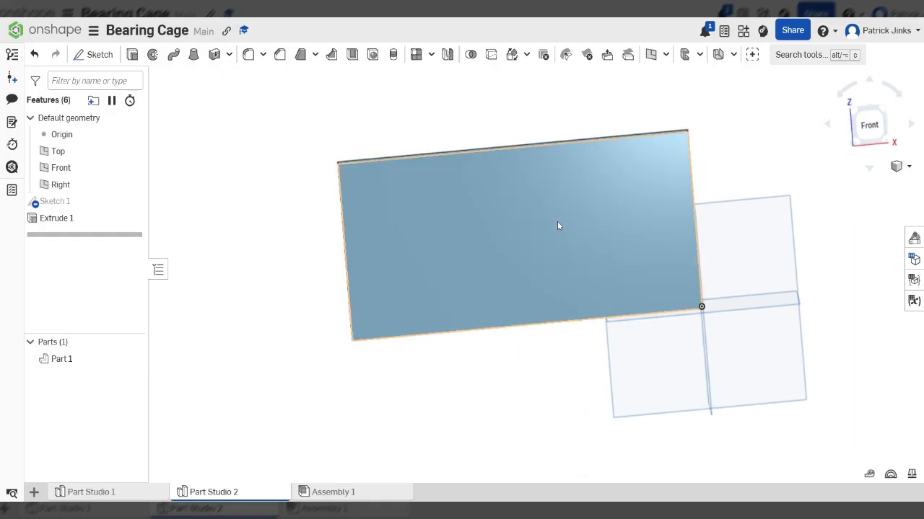
pyautogui.click(556, 223)
# - Sketch a small corner rectangle near the top-left of the plate's front face
pyautogui.press('n')
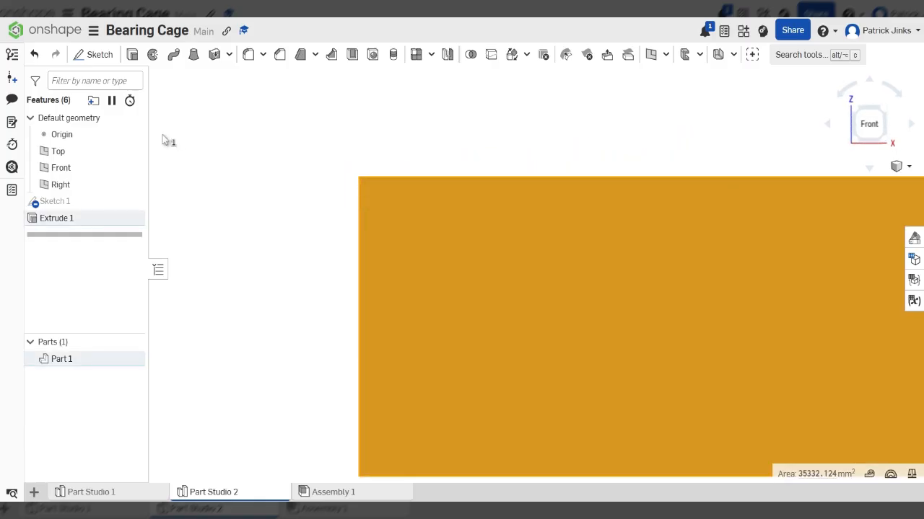
pyautogui.click(105, 55)
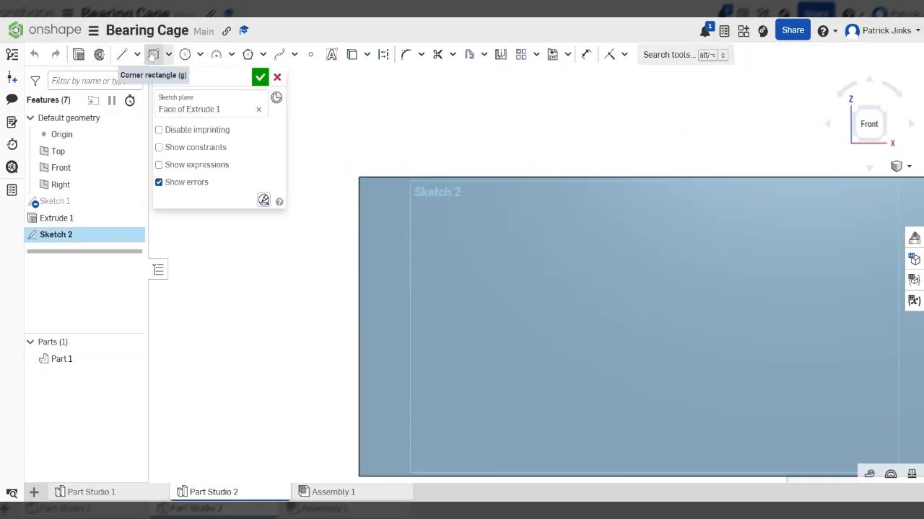
pyautogui.click(153, 56)
pyautogui.scroll(-4, 345, 106)
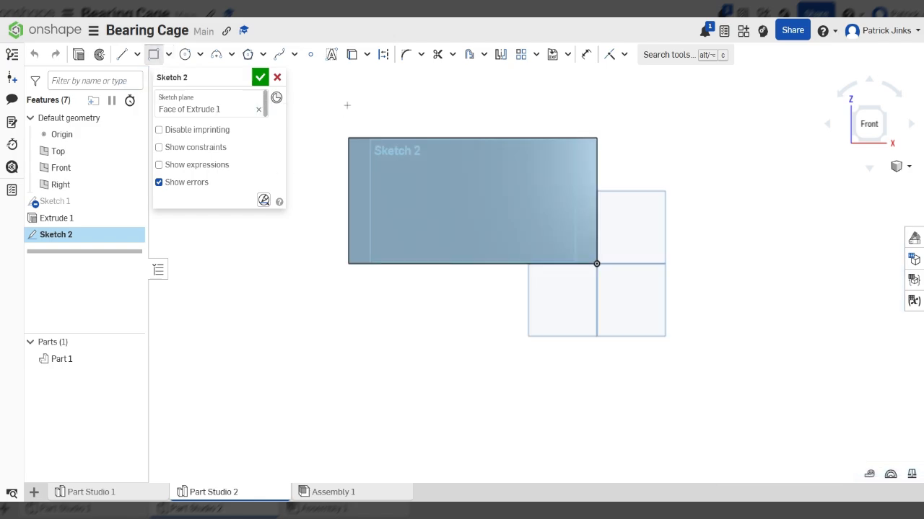
pyautogui.scroll(2, 379, 175)
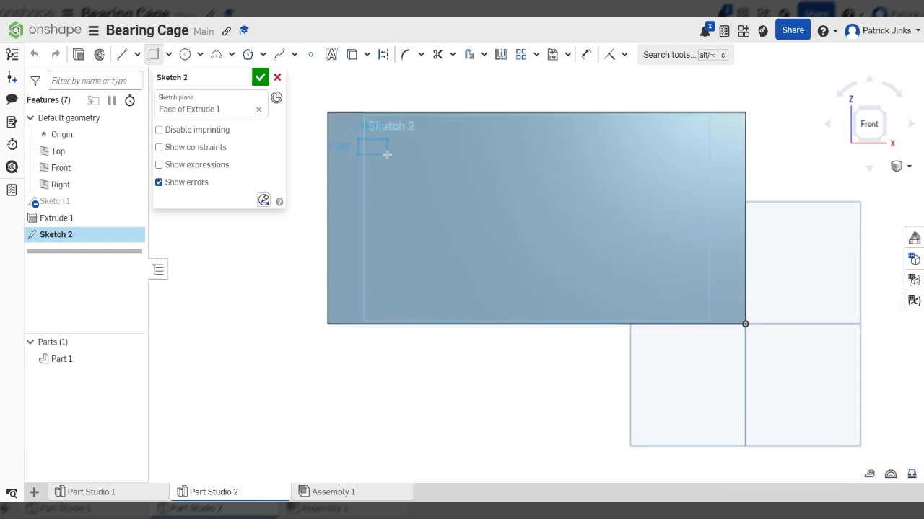
pyautogui.click(387, 155)
# - Extrude the small rectangle 54 mm as an added bar and inspect it
pyautogui.click(79, 54)
pyautogui.moveTo(454, 158); pyautogui.dragTo(523, 177)
pyautogui.click(260, 76)
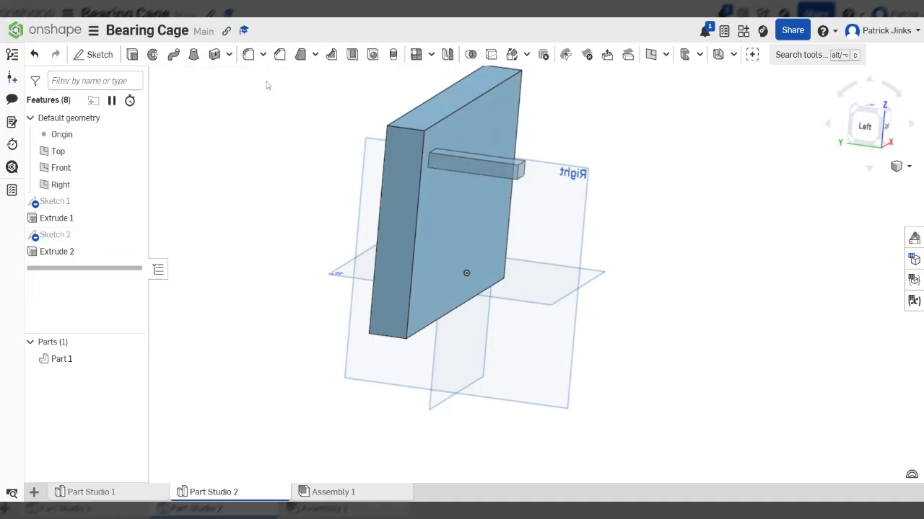
pyautogui.moveTo(575, 222); pyautogui.dragTo(525, 233, button='right')
pyautogui.moveTo(425, 186); pyautogui.dragTo(487, 188, button='right')
pyautogui.scroll(3, 487, 187)
pyautogui.scroll(-3, 428, 163)
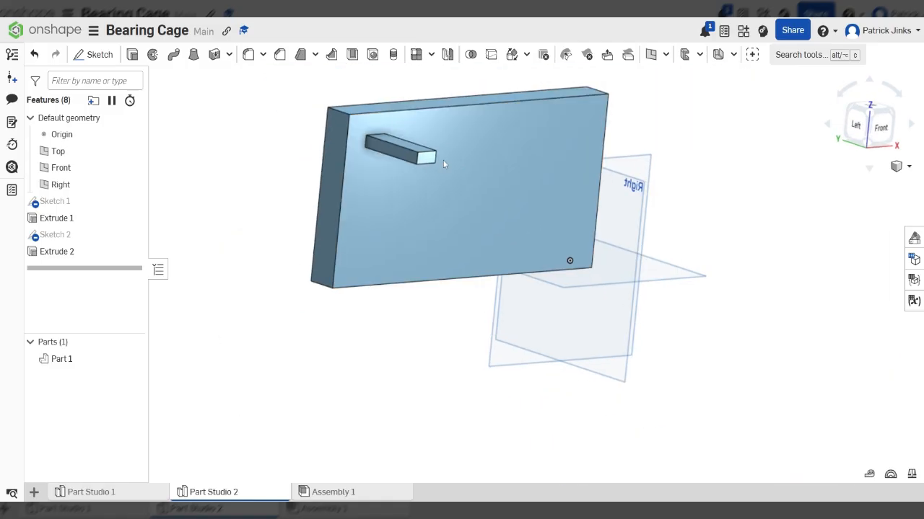
pyautogui.moveTo(443, 160); pyautogui.dragTo(421, 163, button='right')
pyautogui.click(881, 129)
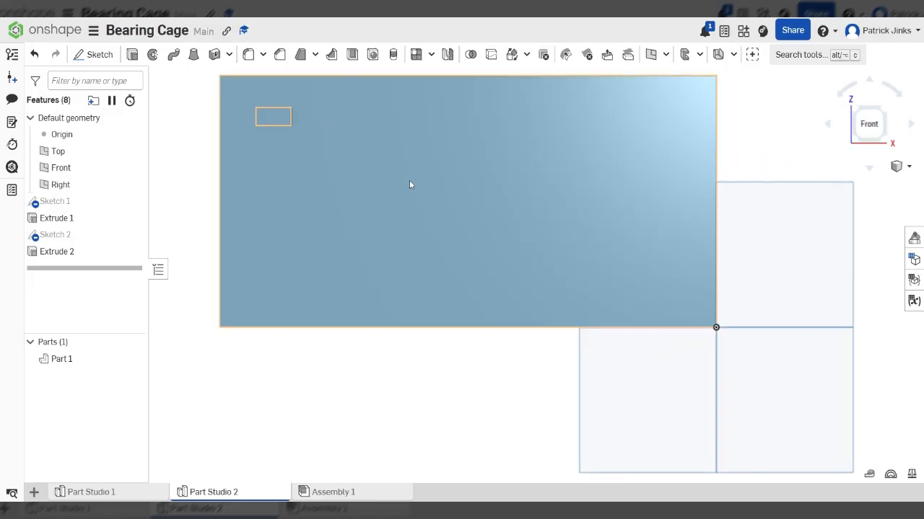
pyautogui.moveTo(409, 182); pyautogui.dragTo(455, 200, button='right')
pyautogui.scroll(-5, 455, 200)
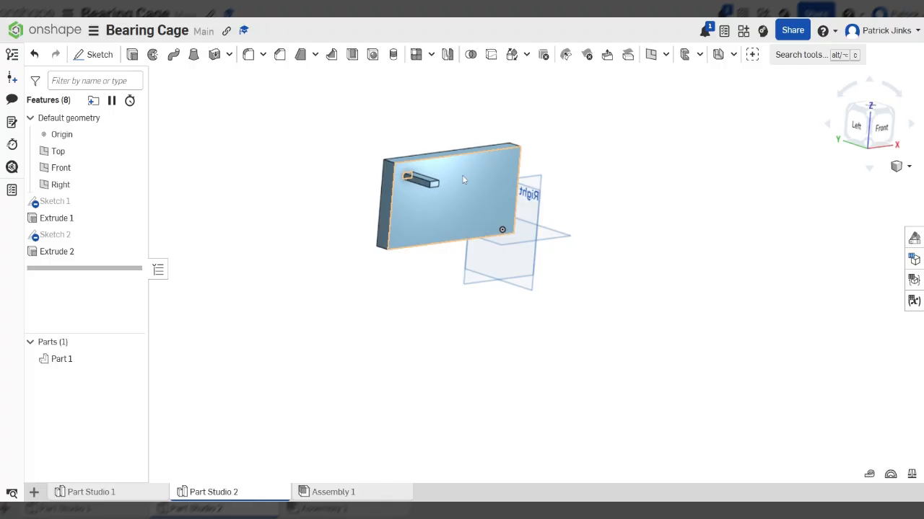
pyautogui.scroll(3, 458, 176)
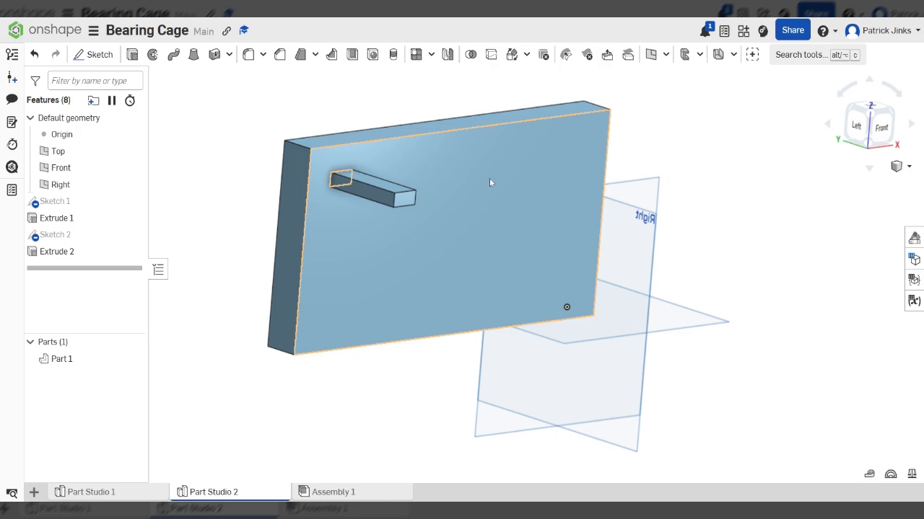
# - Start a Linear pattern and switch its type to Feature pattern
pyautogui.moveTo(488, 192); pyautogui.dragTo(465, 189, button='right')
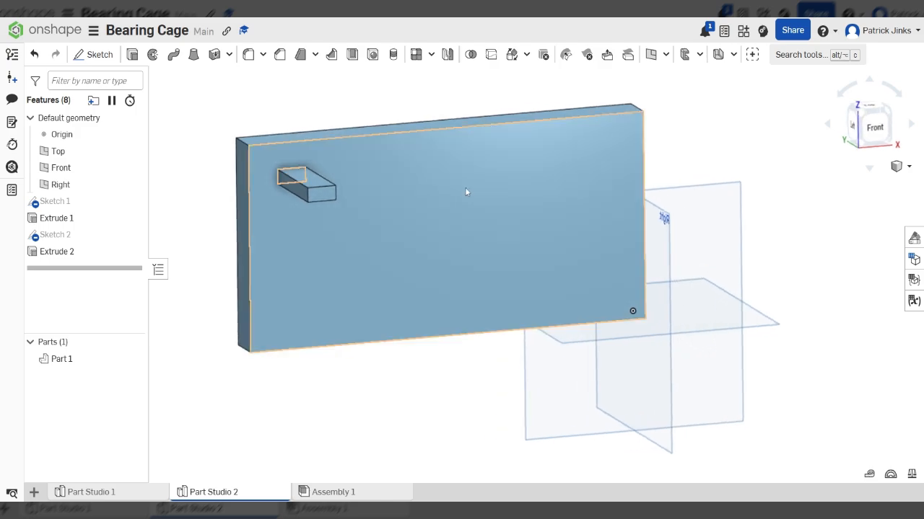
pyautogui.click(416, 57)
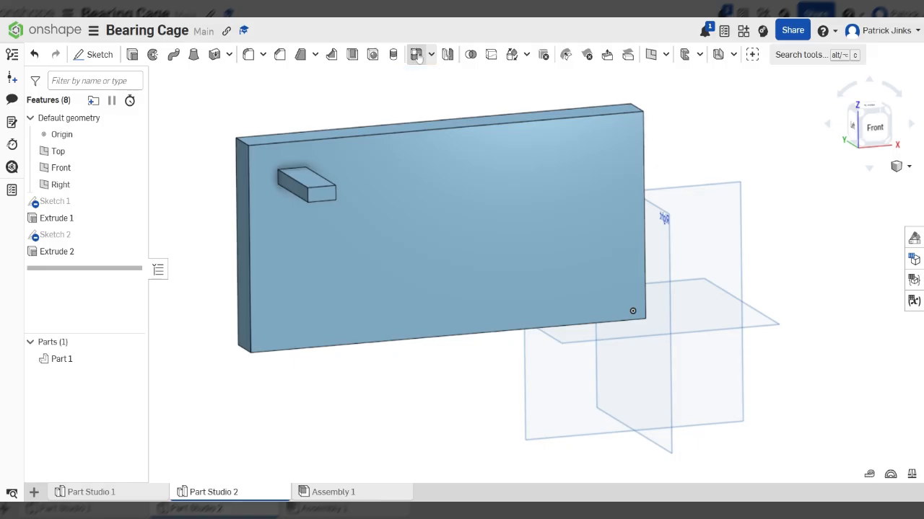
pyautogui.press('f')
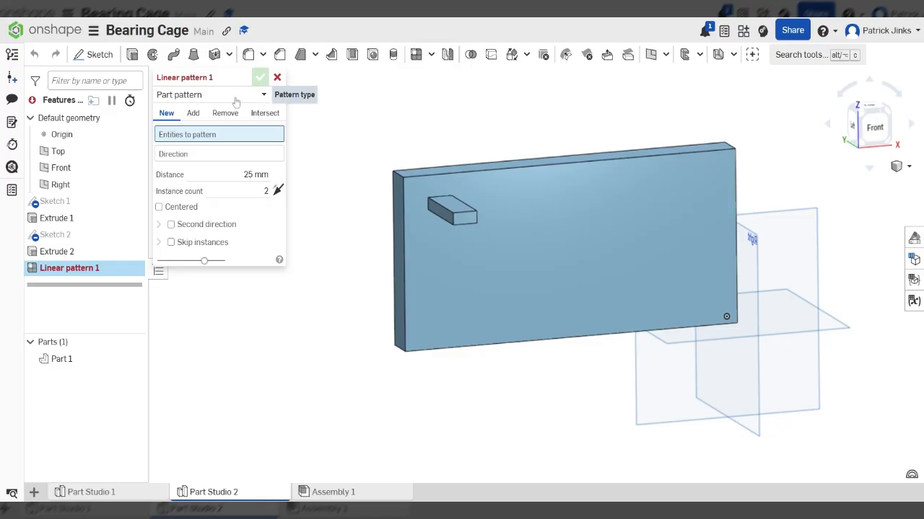
pyautogui.click(267, 98)
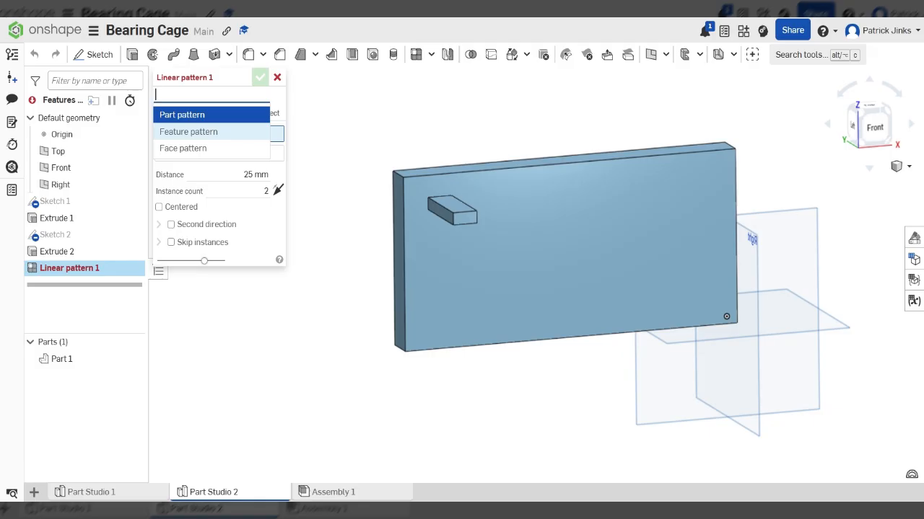
pyautogui.click(214, 134)
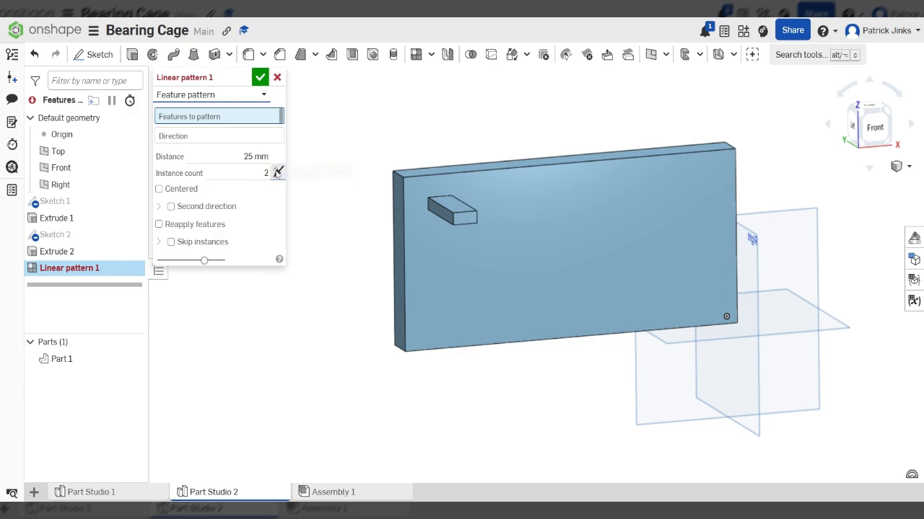
# - Select Extrude 2 as the feature to pattern and activate the Direction field
pyautogui.click(242, 137)
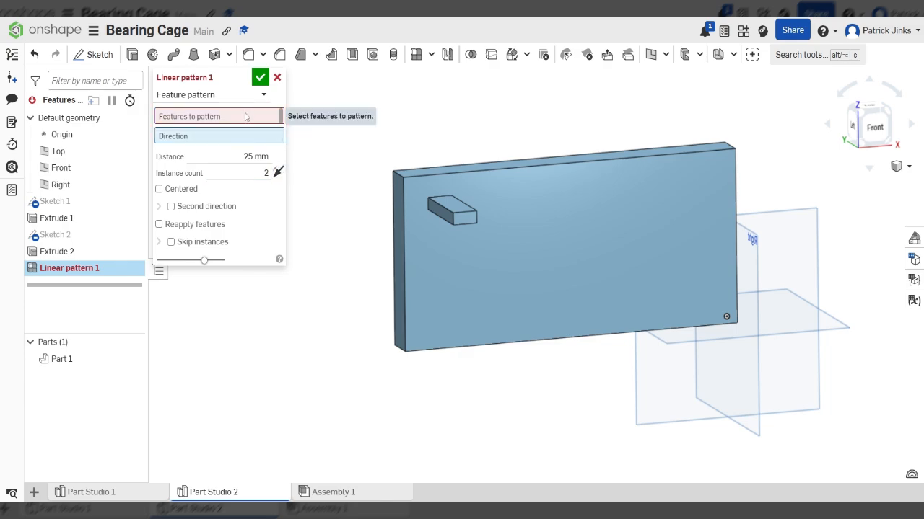
pyautogui.click(245, 116)
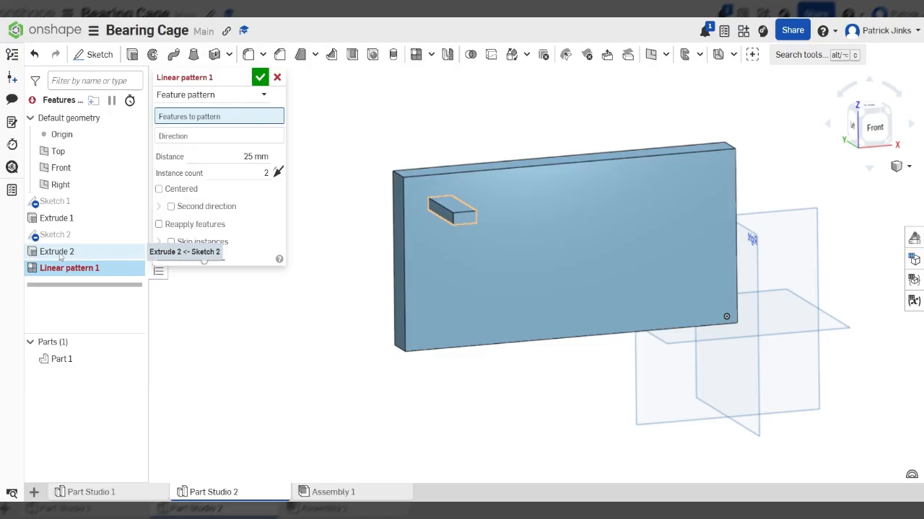
pyautogui.scroll(5, 466, 207)
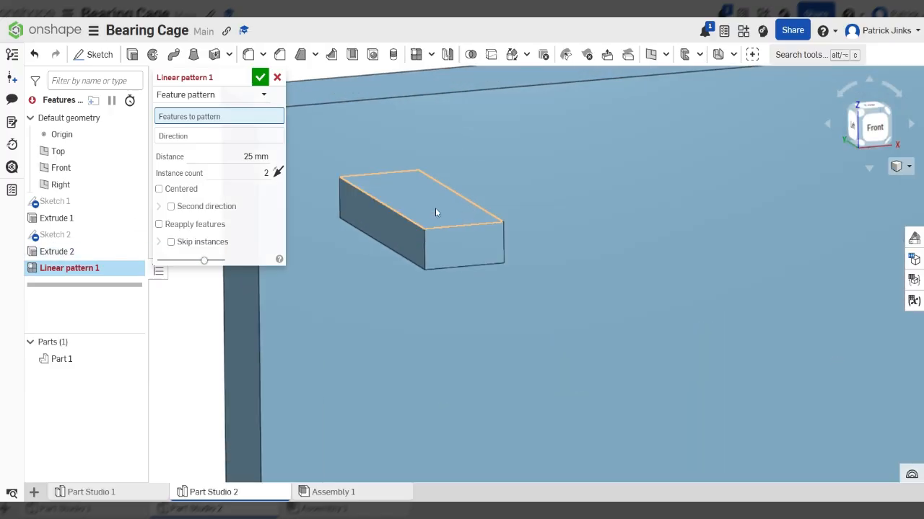
pyautogui.click(72, 252)
pyautogui.scroll(-5, 540, 320)
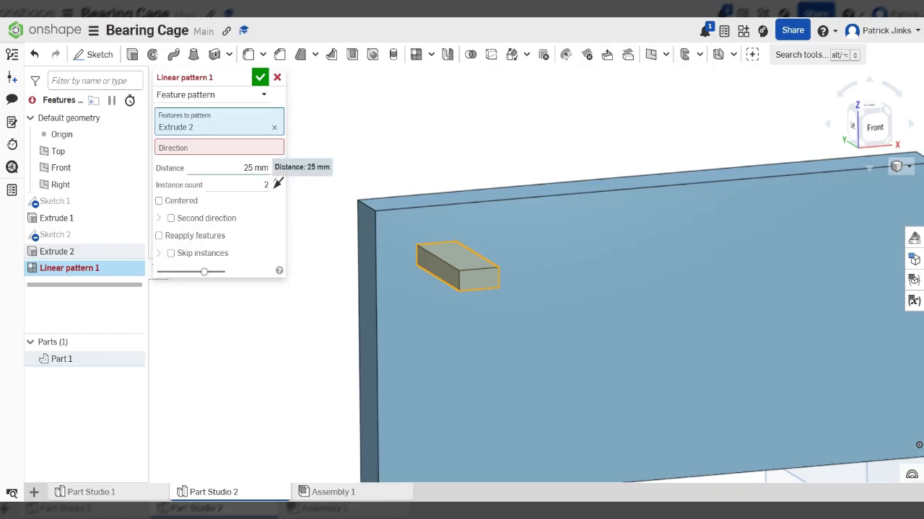
pyautogui.click(216, 148)
pyautogui.scroll(-4, 614, 264)
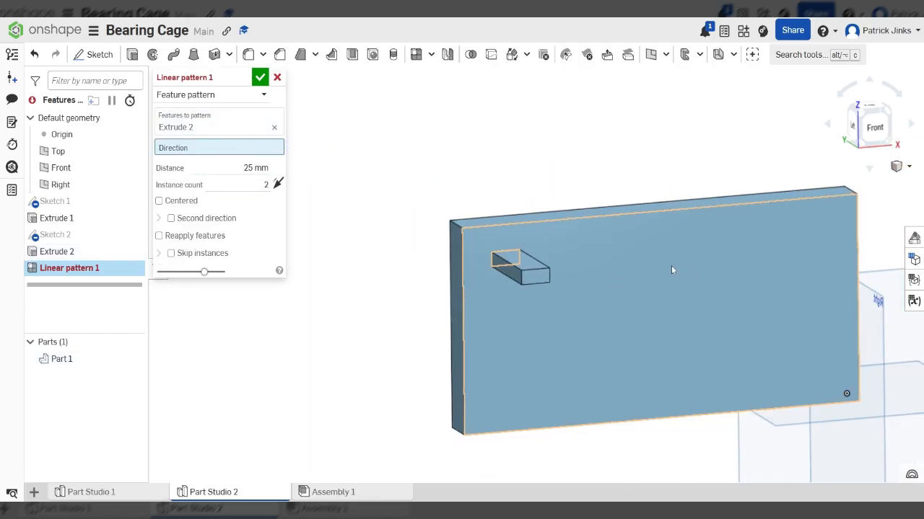
pyautogui.scroll(4, 519, 249)
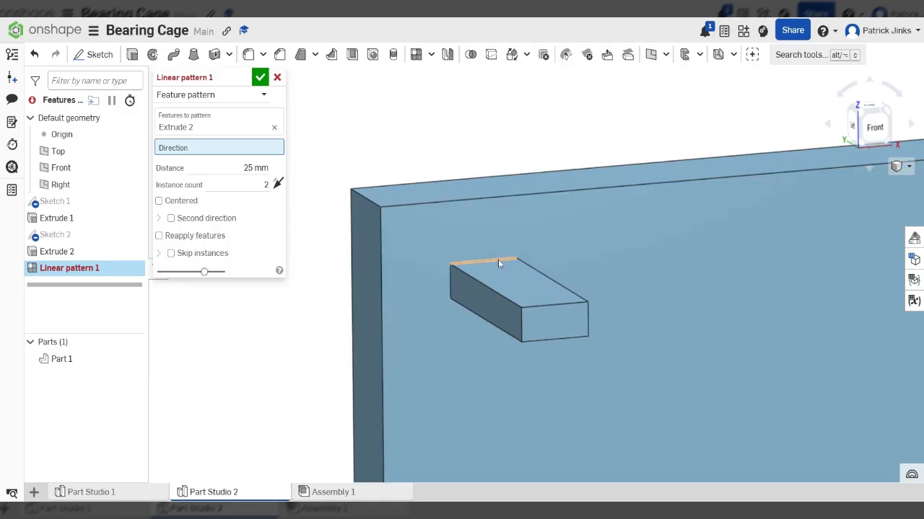
pyautogui.scroll(-4, 490, 260)
pyautogui.moveTo(657, 286)
pyautogui.mouseDown(button='right')
pyautogui.moveTo(643, 286)
pyautogui.moveTo(652, 295)
pyautogui.mouseUp(button='right')
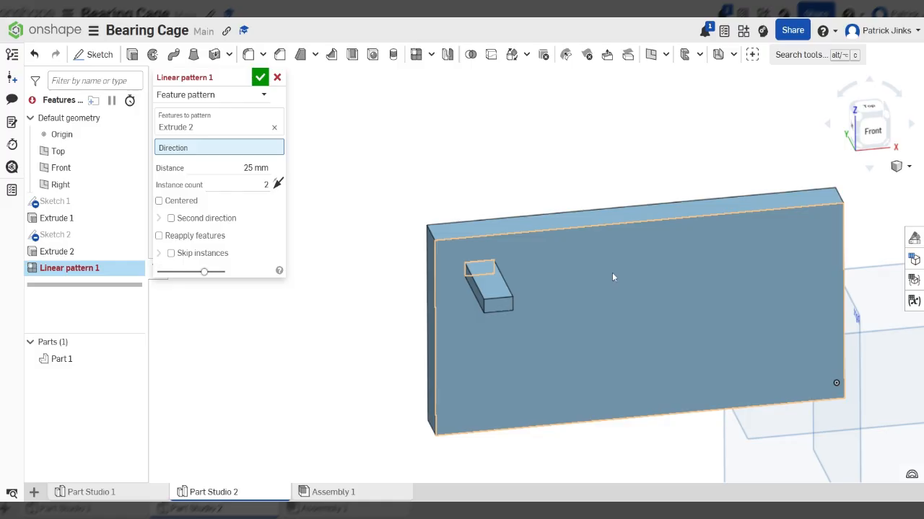
pyautogui.scroll(2, 612, 277)
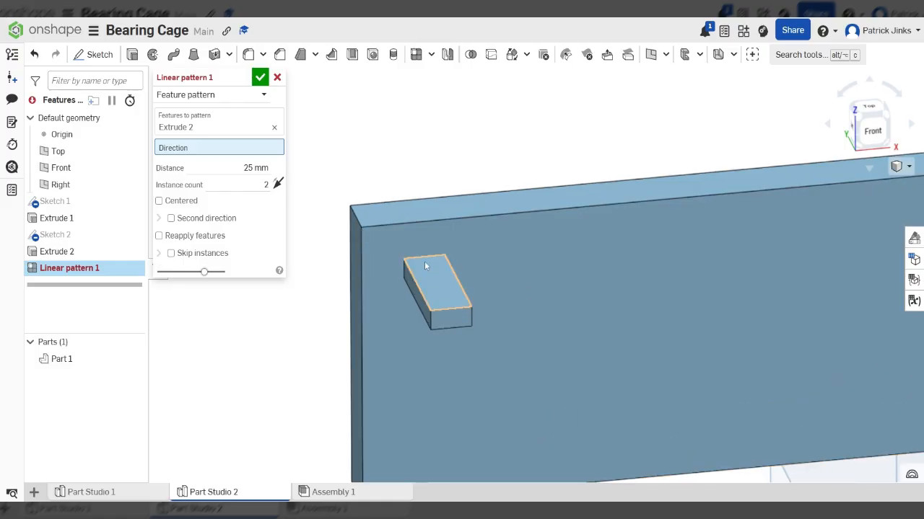
# - Set the plate's top edge as the direction and flip it to the opposite side
pyautogui.click(464, 225)
pyautogui.scroll(-5, 462, 220)
pyautogui.moveTo(440, 231); pyautogui.dragTo(517, 277, button='right')
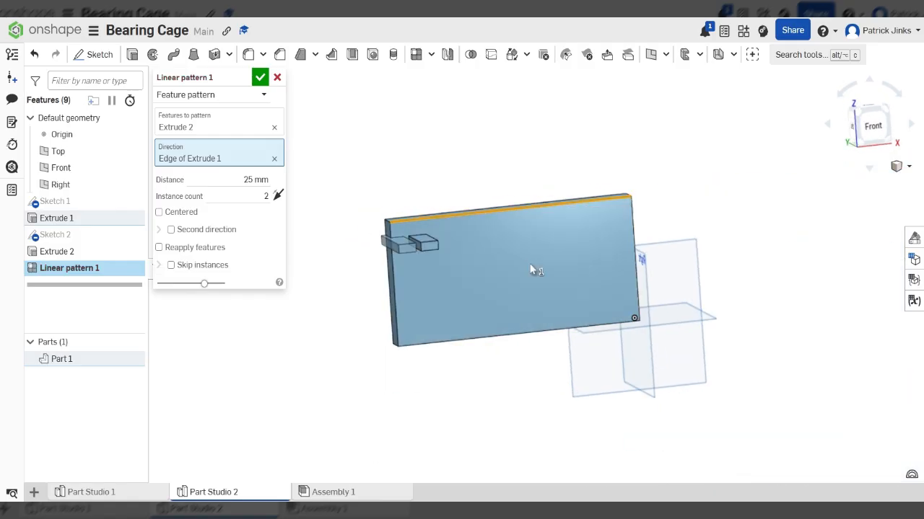
pyautogui.scroll(3, 529, 265)
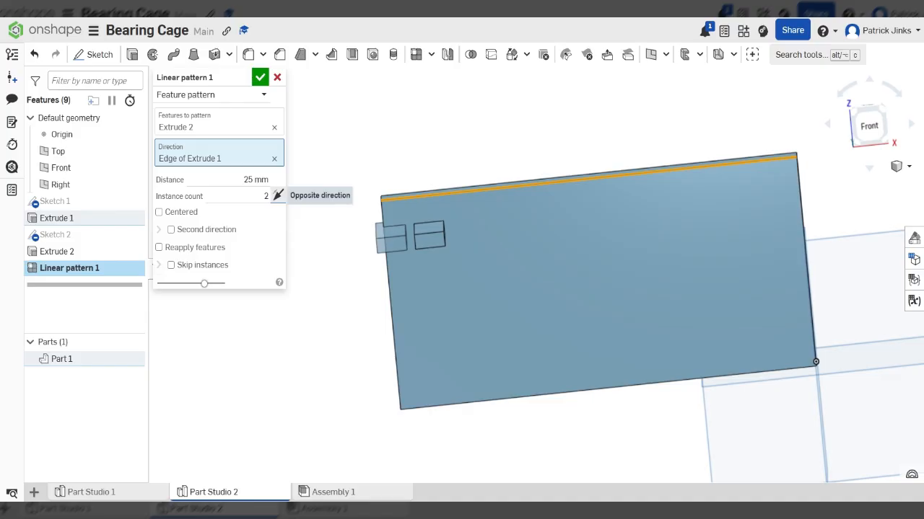
pyautogui.click(278, 195)
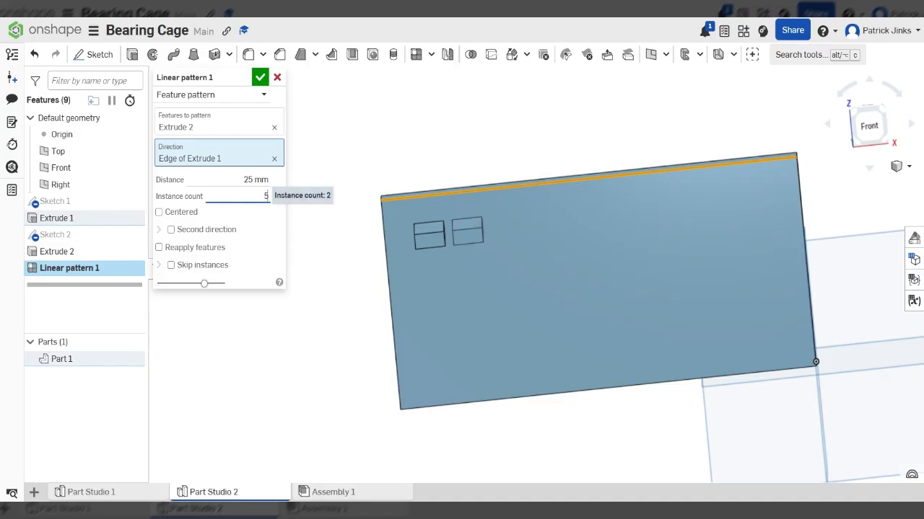
pyautogui.moveTo(528, 258)
pyautogui.mouseDown(button='right')
pyautogui.moveTo(513, 269)
pyautogui.moveTo(530, 266)
pyautogui.mouseUp(button='right')
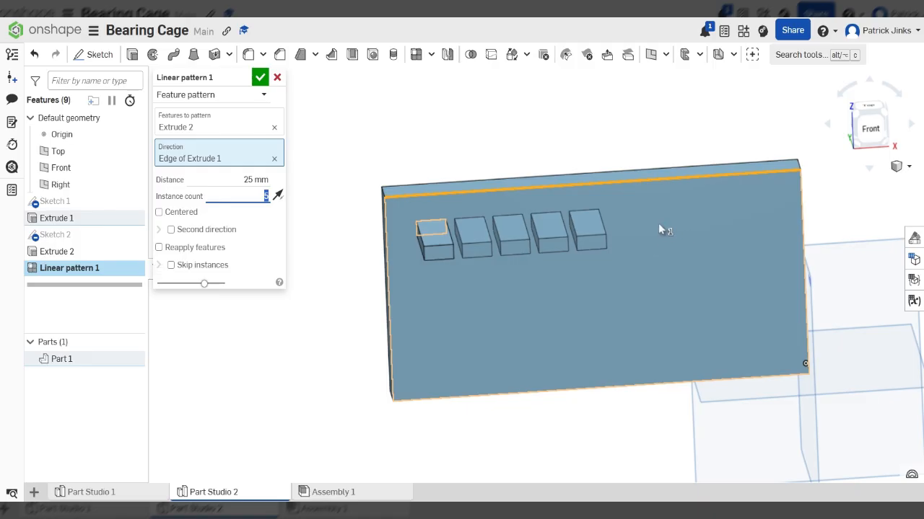
# - Settle the spacing at 50 mm after trying 45 and 55, and accept five instances
pyautogui.hotkey('shift', 'Tab')
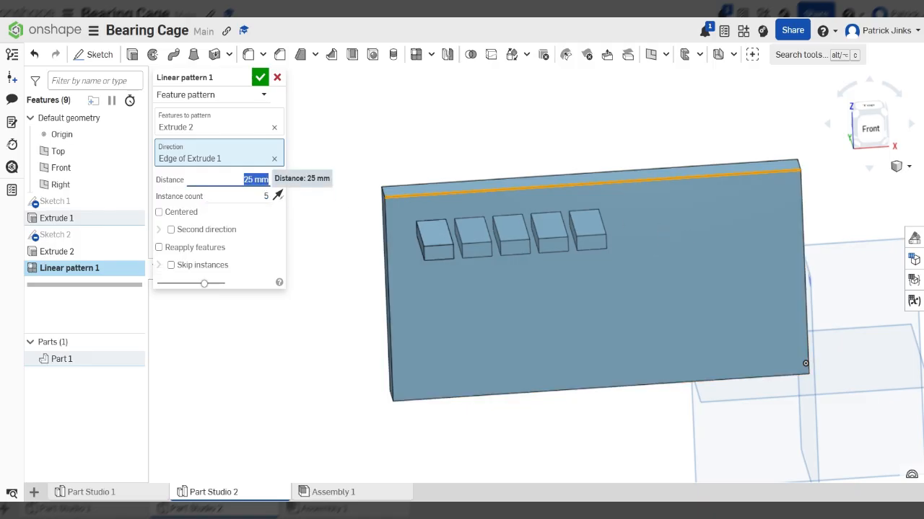
pyautogui.write('45')
pyautogui.press('Return')
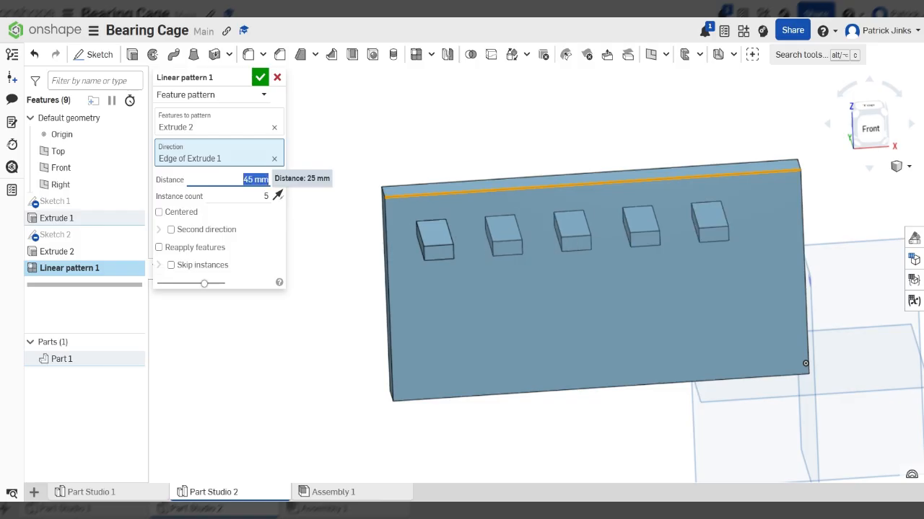
pyautogui.moveTo(521, 294); pyautogui.dragTo(520, 303, button='right')
pyautogui.write('55')
pyautogui.press('Return')
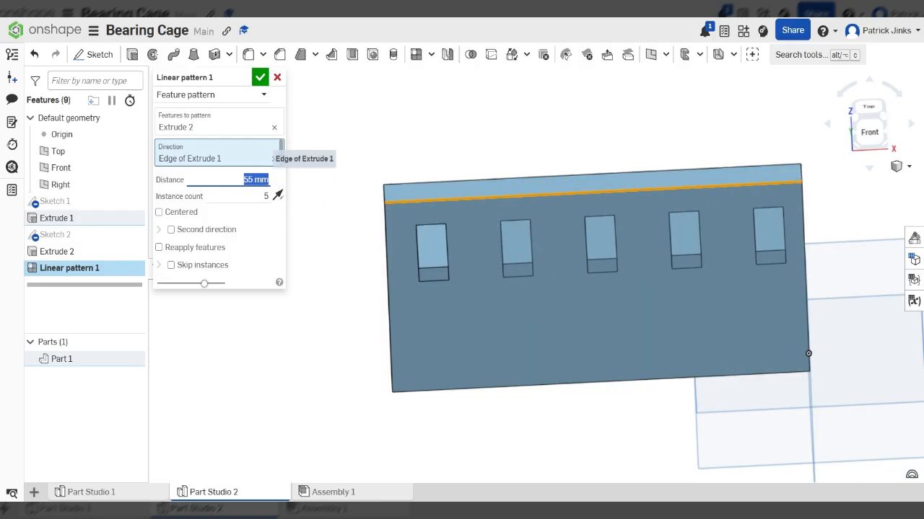
pyautogui.write('50')
pyautogui.press('Return')
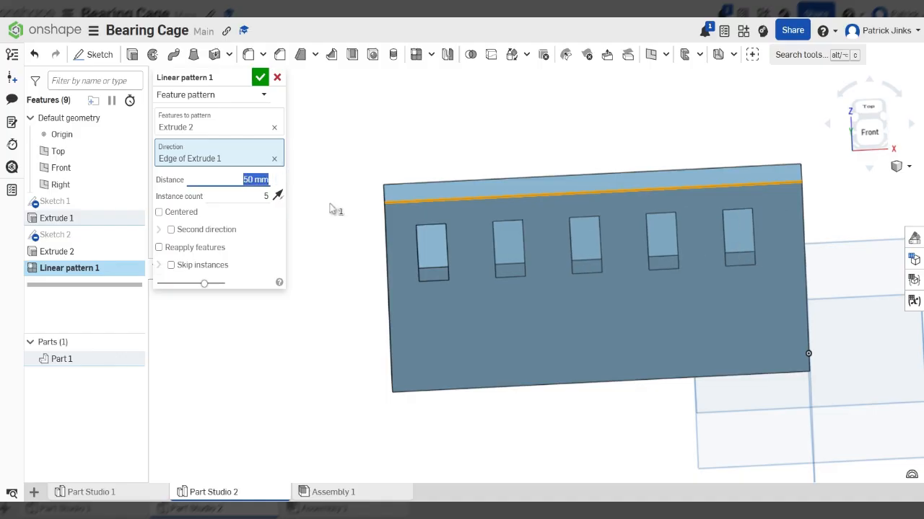
pyautogui.click(261, 77)
pyautogui.scroll(-5, 483, 226)
pyautogui.moveTo(483, 226); pyautogui.dragTo(531, 235, button='right')
pyautogui.scroll(3, 346, 165)
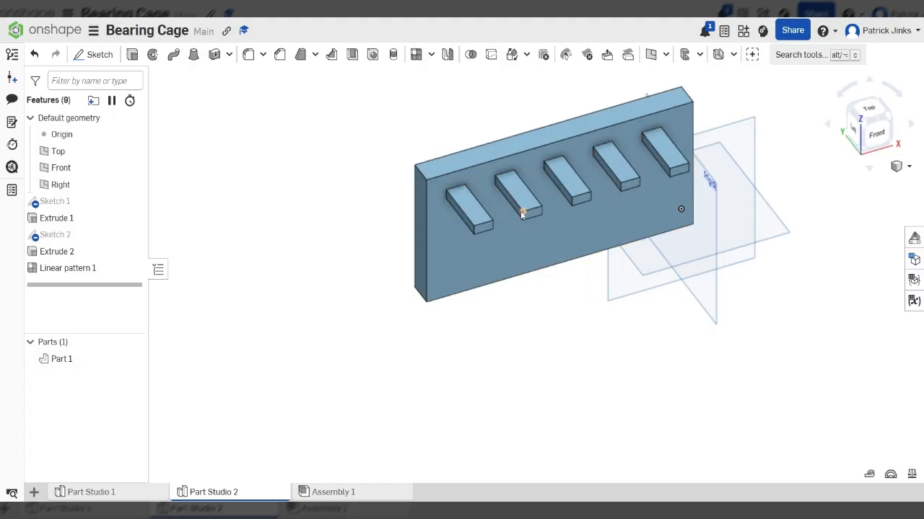
pyautogui.scroll(4, 523, 213)
pyautogui.scroll(-7, 588, 208)
pyautogui.moveTo(588, 203); pyautogui.dragTo(588, 199, button='right')
pyautogui.scroll(4, 588, 199)
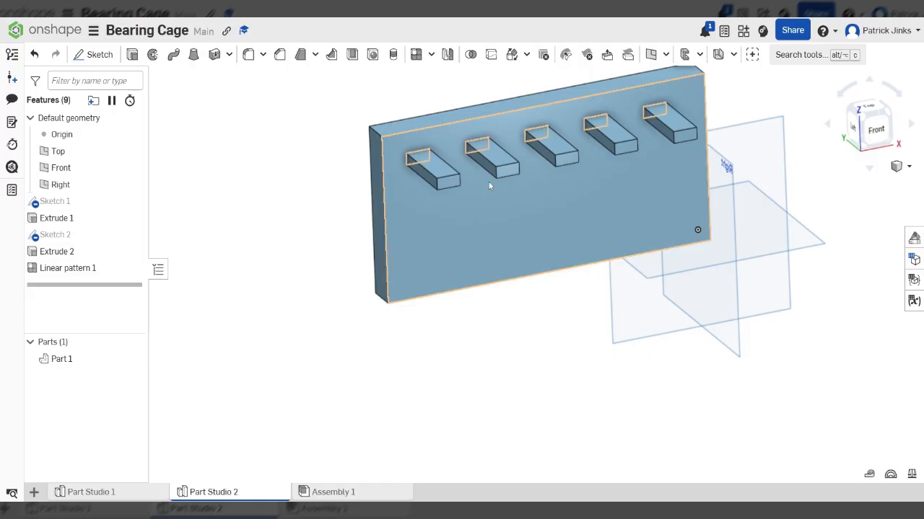
# - Create a Feature pattern of Extrude 2 and Linear pattern 1 directed along the plate's left edge
pyautogui.click(415, 54)
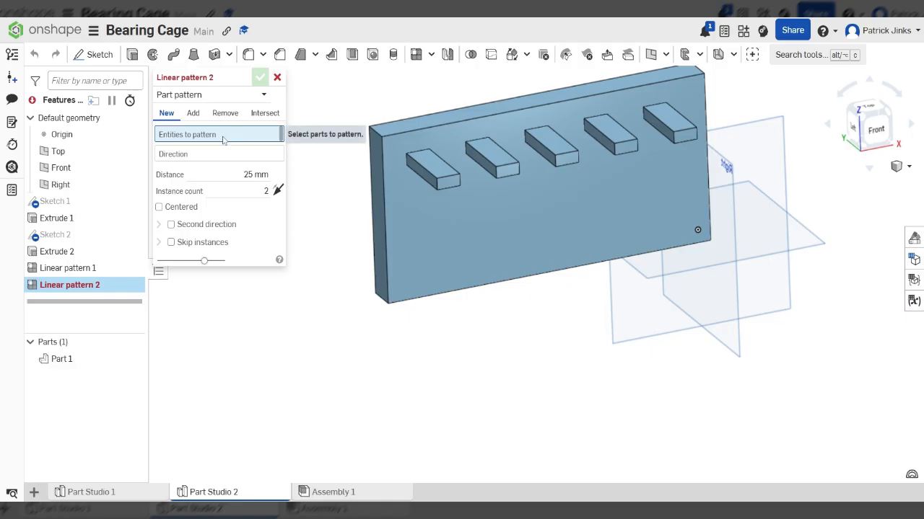
pyautogui.click(199, 94)
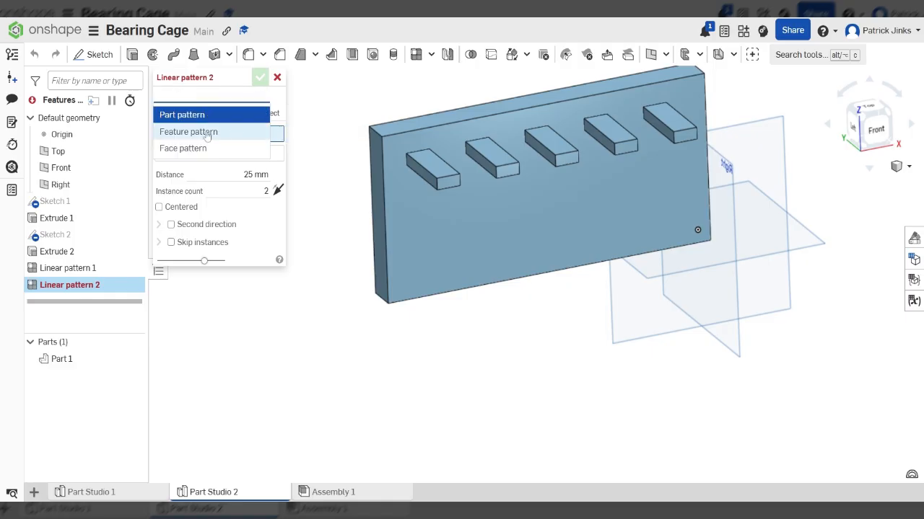
pyautogui.click(207, 131)
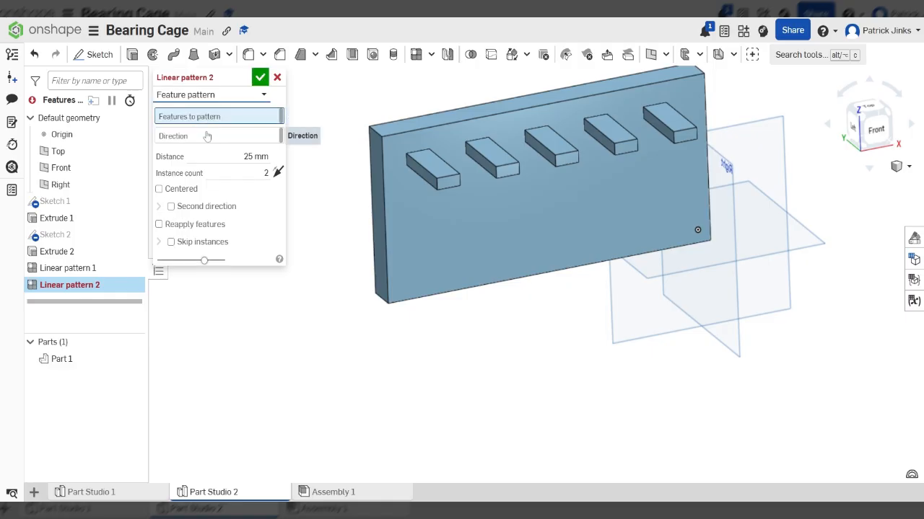
pyautogui.scroll(3, 440, 171)
pyautogui.click(441, 171)
pyautogui.scroll(-4, 429, 179)
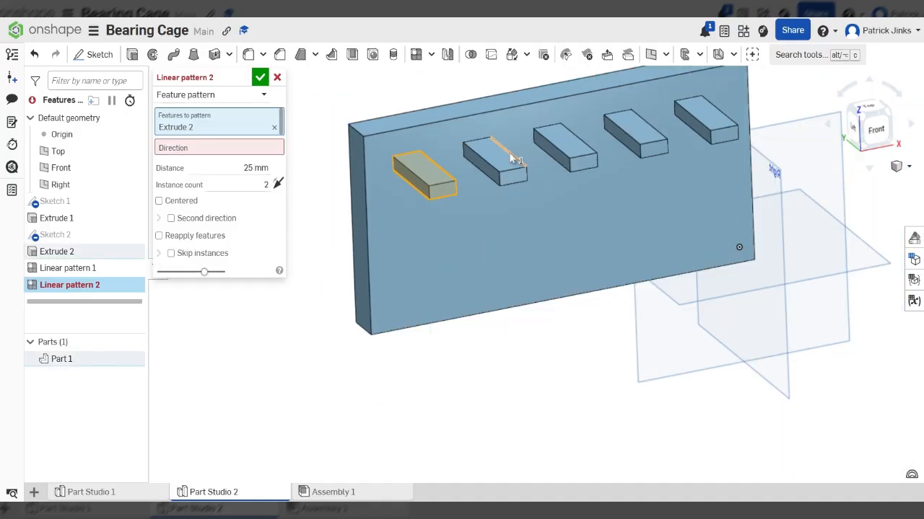
pyautogui.click(503, 159)
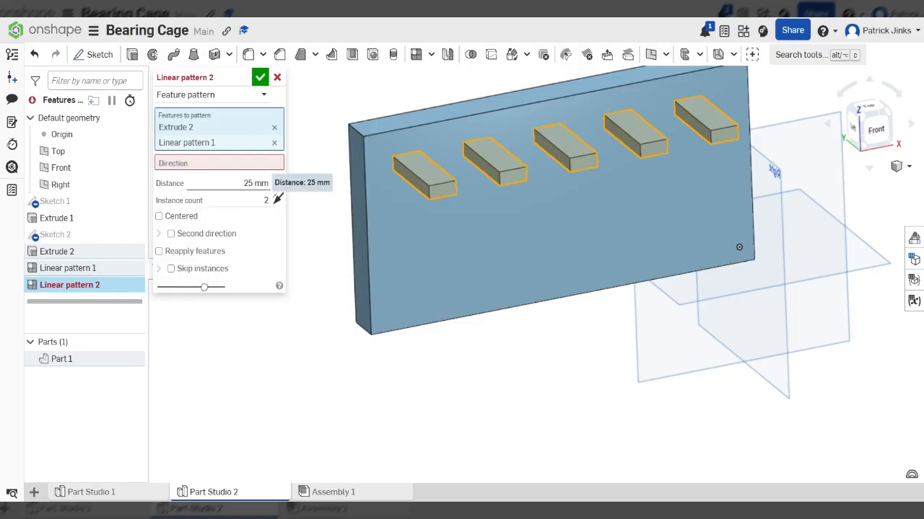
pyautogui.click(209, 164)
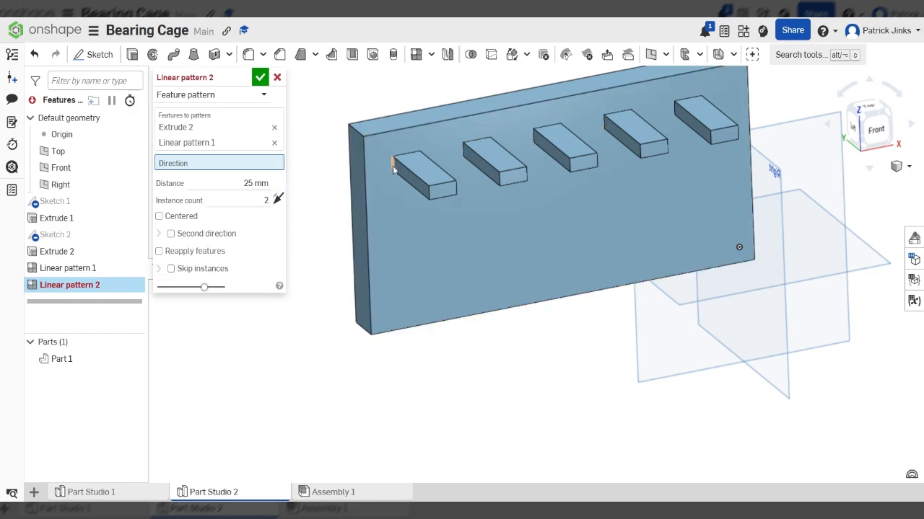
pyautogui.click(363, 189)
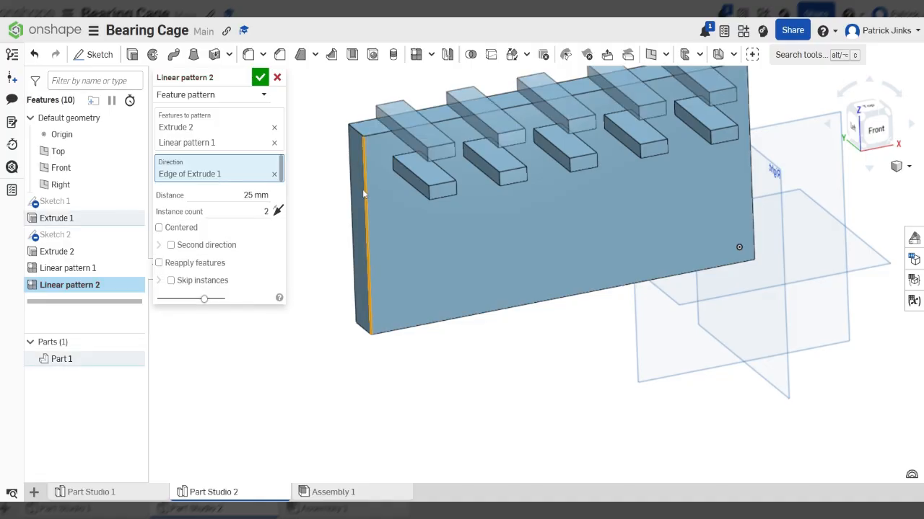
# - Flip the second linear pattern's direction so the new rows run down the plate
pyautogui.scroll(-3, 479, 233)
pyautogui.moveTo(521, 257)
pyautogui.mouseDown(button='right')
pyautogui.moveTo(493, 239)
pyautogui.moveTo(505, 247)
pyautogui.mouseUp(button='right')
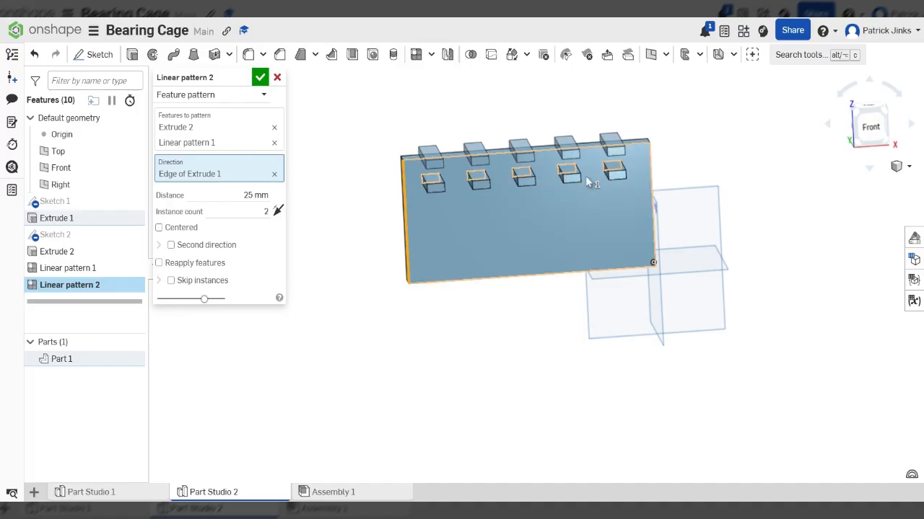
pyautogui.click(279, 210)
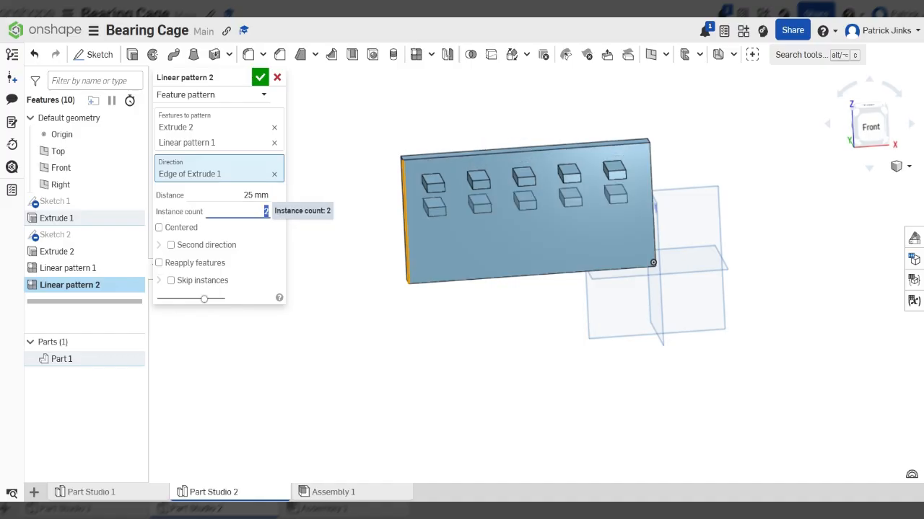
pyautogui.moveTo(427, 261); pyautogui.dragTo(419, 222, button='right')
pyautogui.scroll(3, 444, 214)
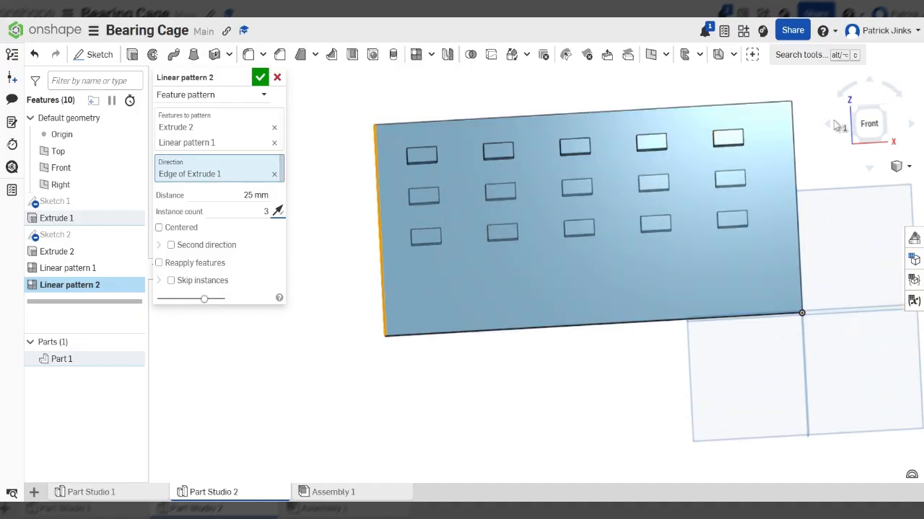
pyautogui.click(865, 129)
pyautogui.scroll(-3, 782, 230)
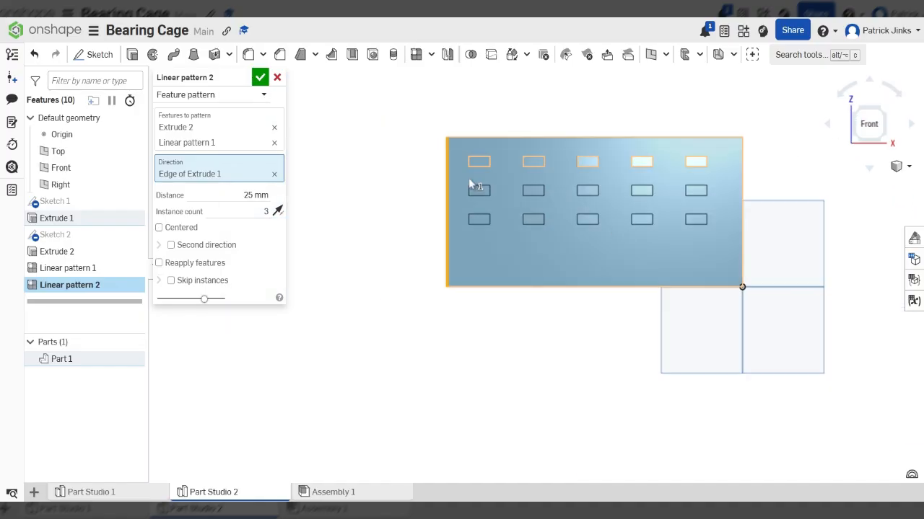
pyautogui.scroll(1, 494, 183)
pyautogui.scroll(-1, 624, 201)
pyautogui.scroll(2, 751, 202)
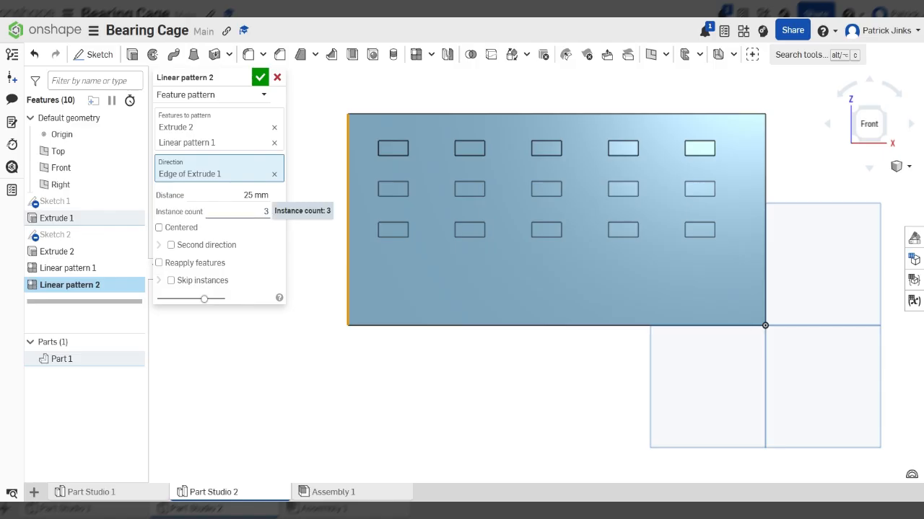
# - Set the row spacing to 40 mm and accept the three-row Linear pattern 2
pyautogui.hotkey('shift', 'Tab')
pyautogui.write('40')
pyautogui.press('Return')
pyautogui.scroll(-2, 507, 205)
pyautogui.moveTo(508, 205)
pyautogui.mouseDown(button='right')
pyautogui.moveTo(553, 227)
pyautogui.moveTo(505, 200)
pyautogui.mouseUp(button='right')
pyautogui.click(260, 77)
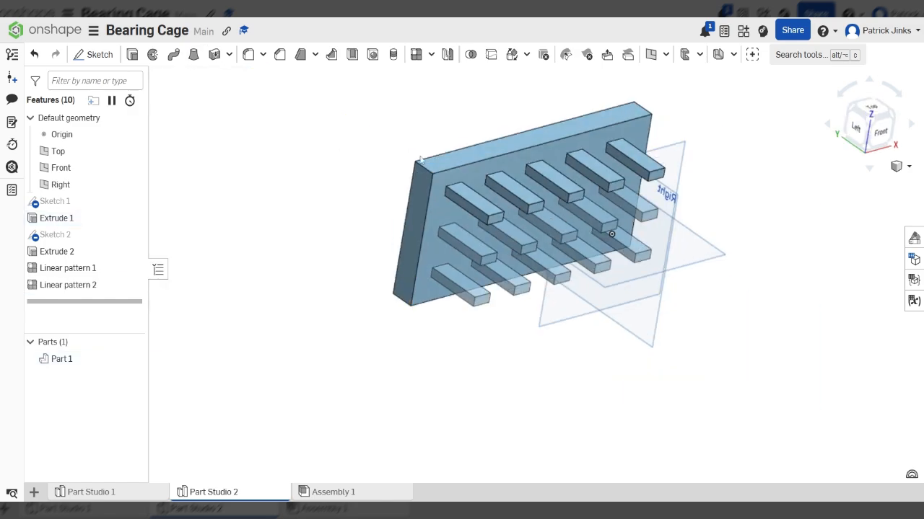
# - Delete Linear pattern 2 and Linear pattern 1 from the feature list
pyautogui.scroll(-2, 538, 231)
pyautogui.moveTo(538, 231); pyautogui.dragTo(587, 264, button='right')
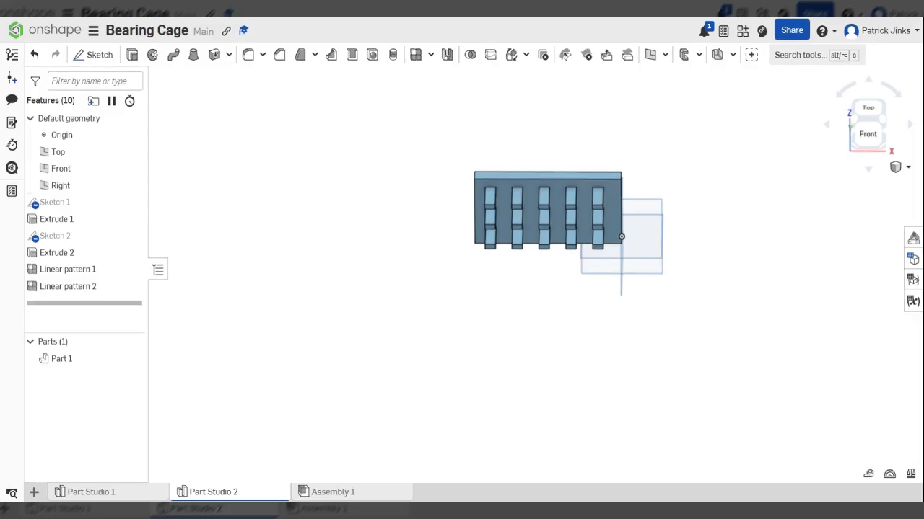
pyautogui.scroll(3, 583, 218)
pyautogui.moveTo(582, 157); pyautogui.dragTo(583, 122, button='right')
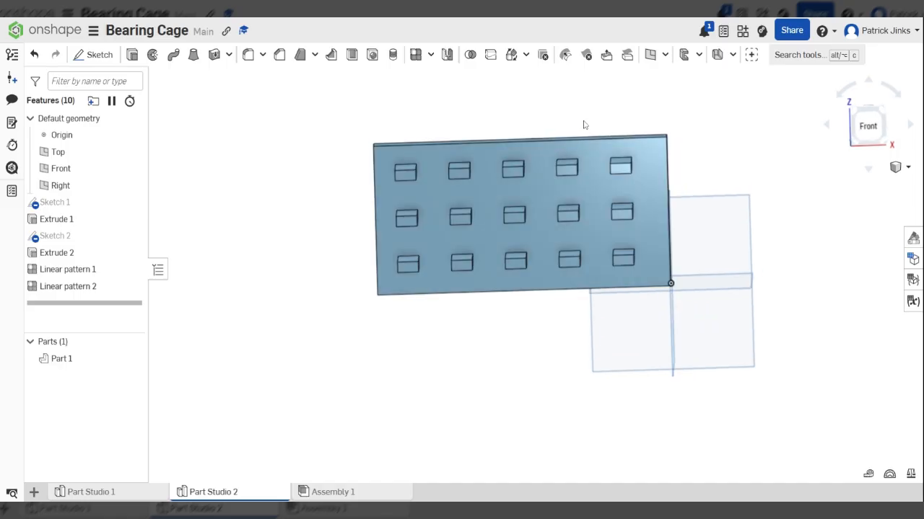
pyautogui.click(886, 139)
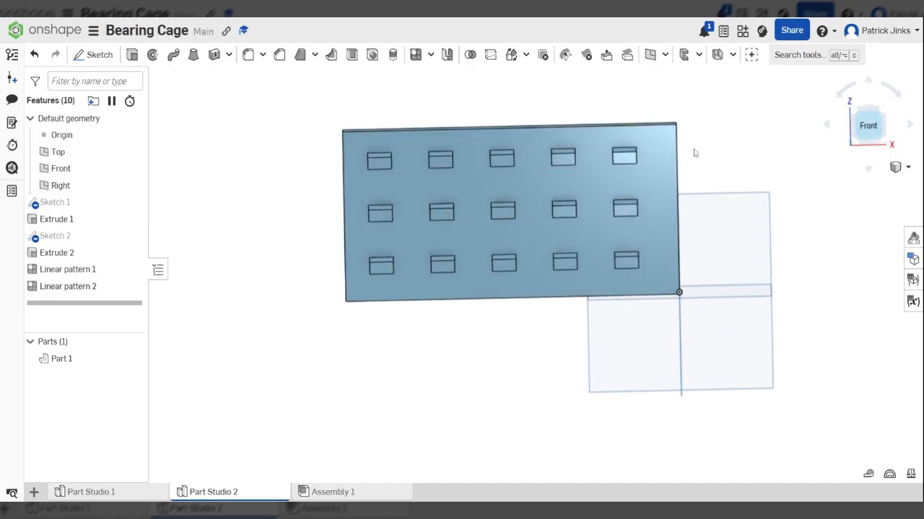
pyautogui.click(85, 289)
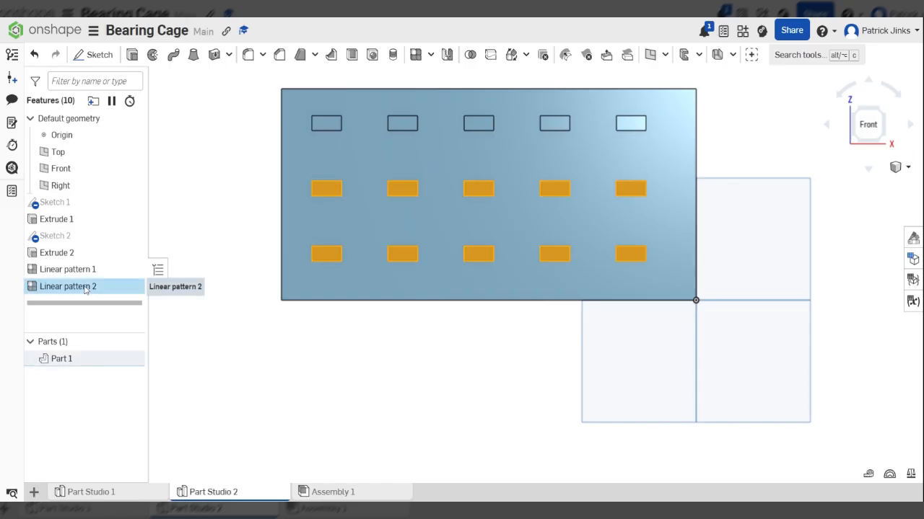
pyautogui.press('Delete')
pyautogui.click(80, 274)
pyautogui.press('Delete')
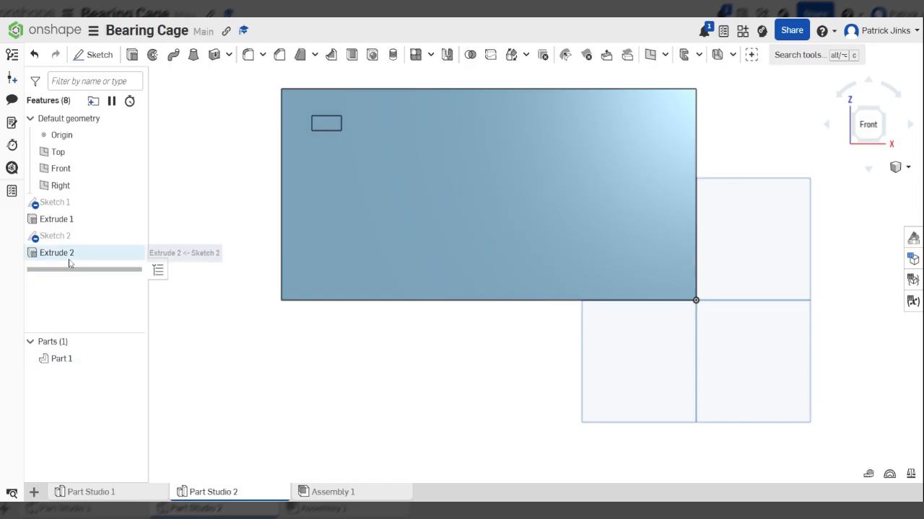
# - Delete the Extrude 2 slot cut and open Sketch 2 for editing
pyautogui.click(65, 254)
pyautogui.press('Delete')
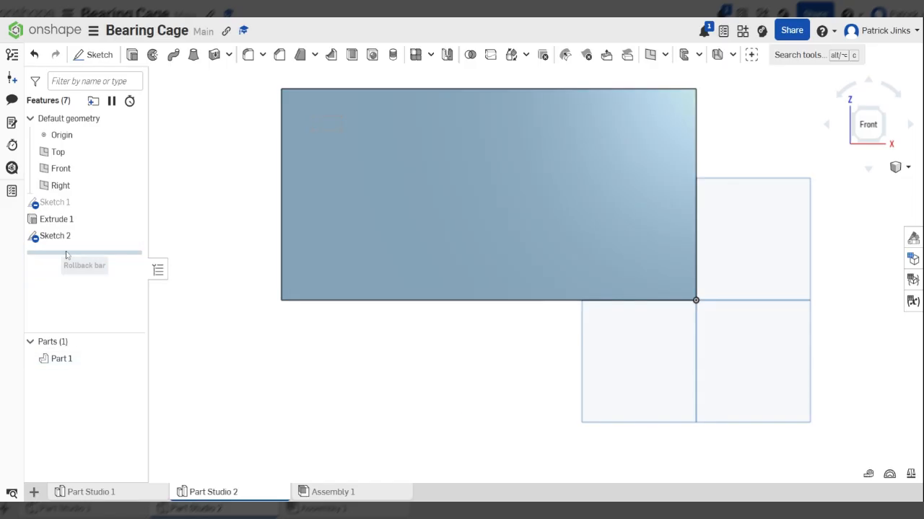
pyautogui.doubleClick(68, 239)
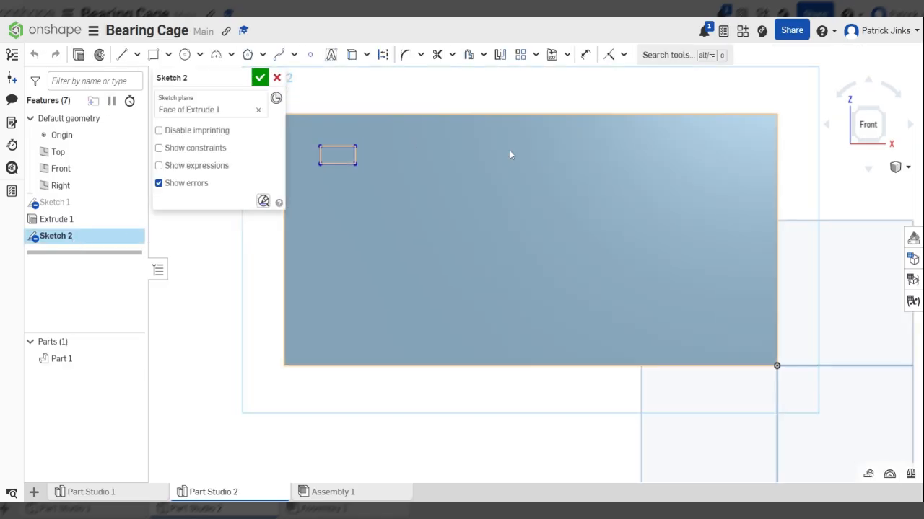
# - Trim away all the edges of the rectangle in Sketch 2
pyautogui.scroll(5, 436, 153)
pyautogui.click(436, 54)
pyautogui.moveTo(424, 212); pyautogui.dragTo(402, 168)
pyautogui.moveTo(475, 159); pyautogui.dragTo(478, 158)
pyautogui.scroll(-3, 292, 114)
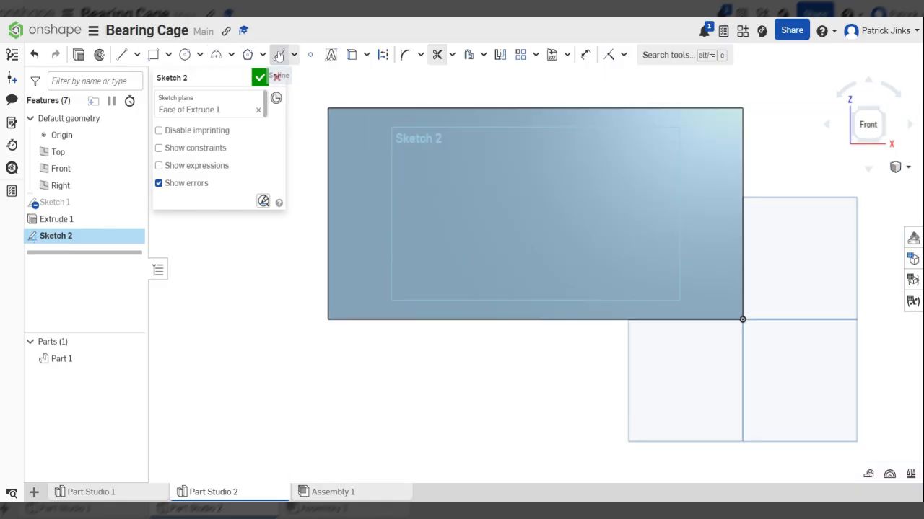
pyautogui.scroll(3, 325, 120)
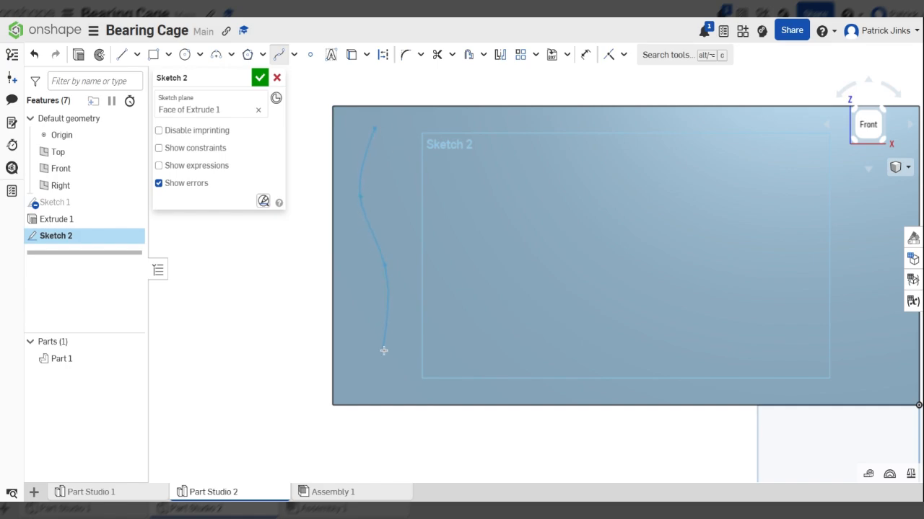
# - Draw a wavy spline and close it with straight top, right and bottom lines
pyautogui.doubleClick(360, 371)
pyautogui.click(121, 54)
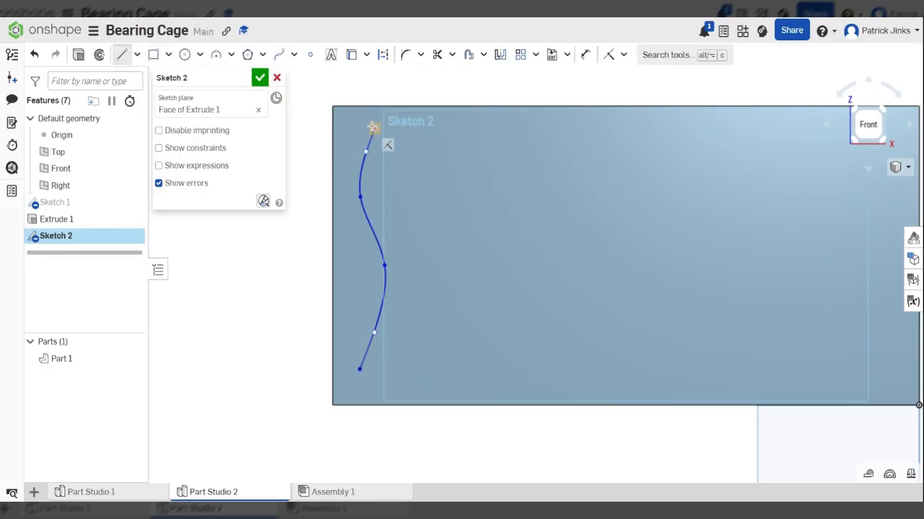
pyautogui.click(375, 128)
pyautogui.click(406, 127)
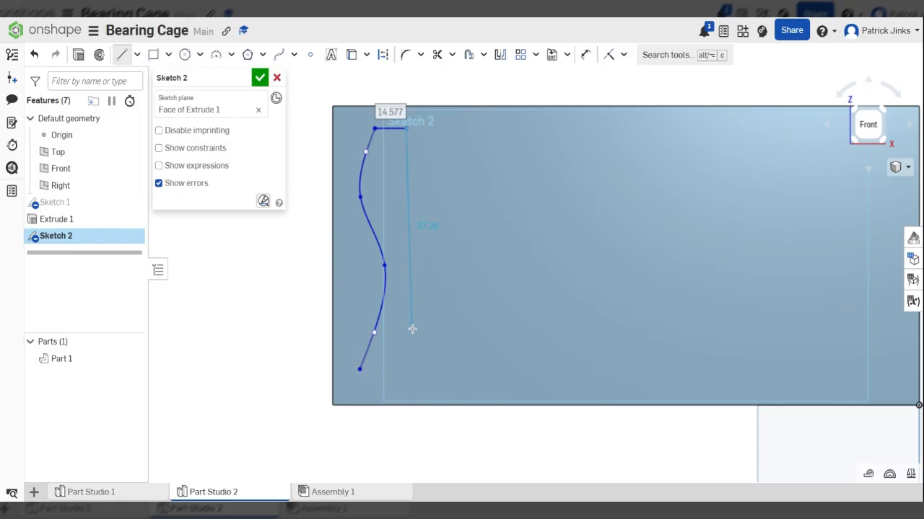
pyautogui.click(406, 368)
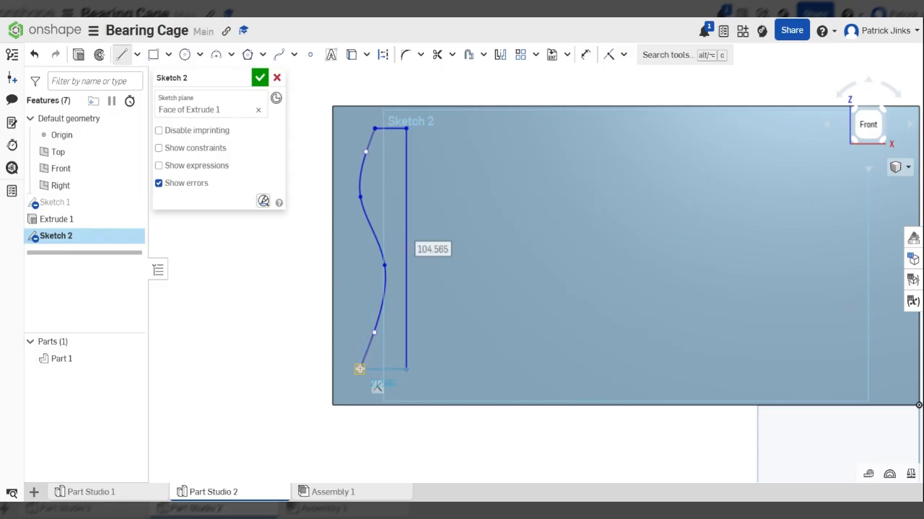
pyautogui.click(359, 369)
pyautogui.scroll(-3, 356, 346)
pyautogui.scroll(3, 365, 249)
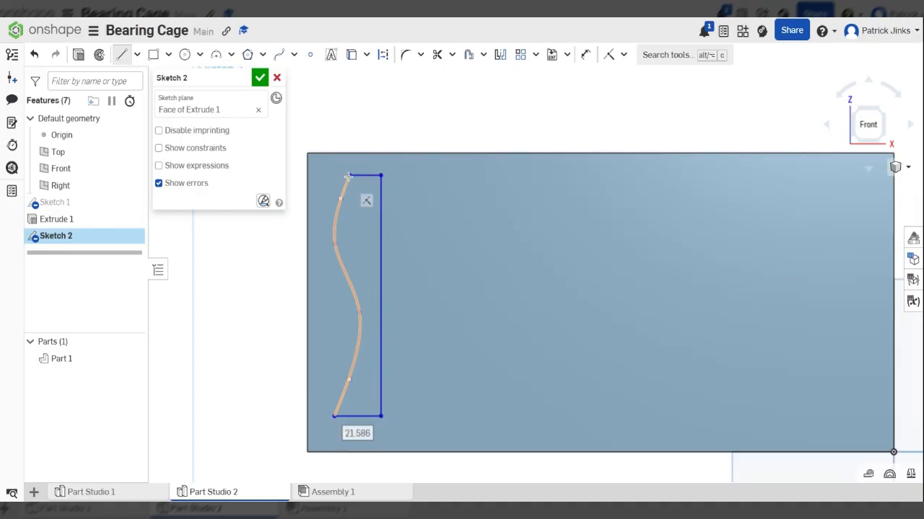
pyautogui.scroll(-2, 371, 192)
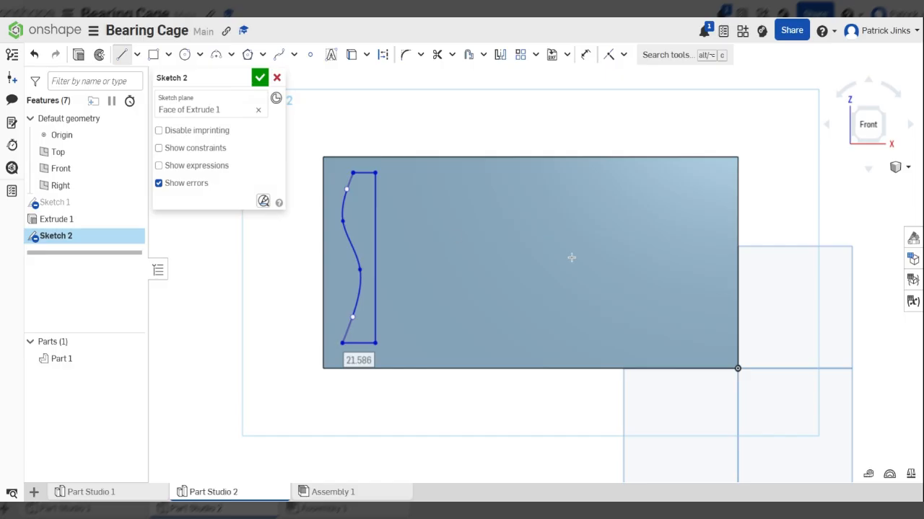
pyautogui.scroll(2, 361, 199)
pyautogui.scroll(-1, 351, 274)
pyautogui.scroll(2, 374, 346)
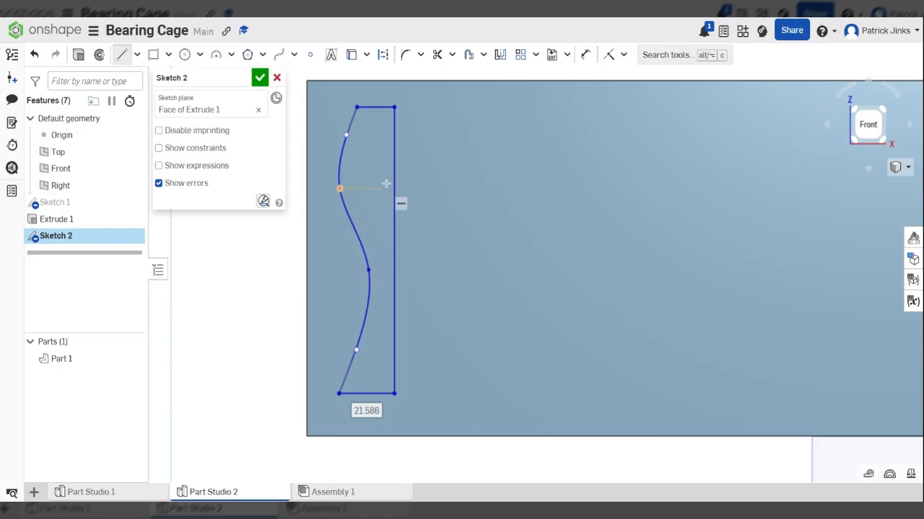
pyautogui.scroll(-3, 342, 181)
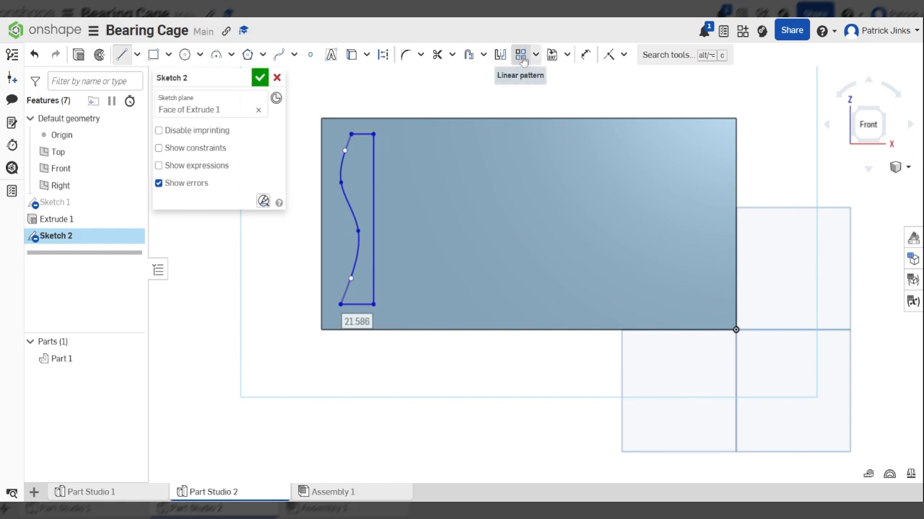
pyautogui.scroll(-3, 552, 123)
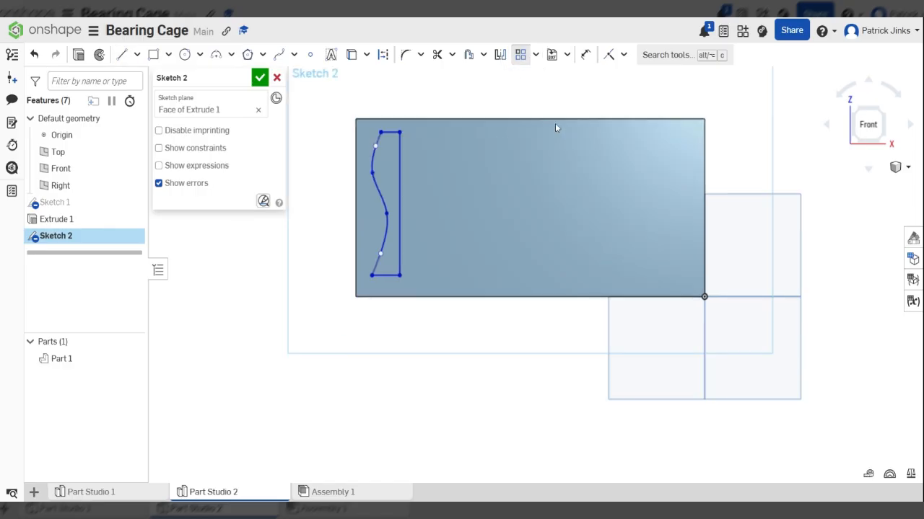
pyautogui.moveTo(376, 102); pyautogui.dragTo(495, 321)
pyautogui.scroll(5, 390, 177)
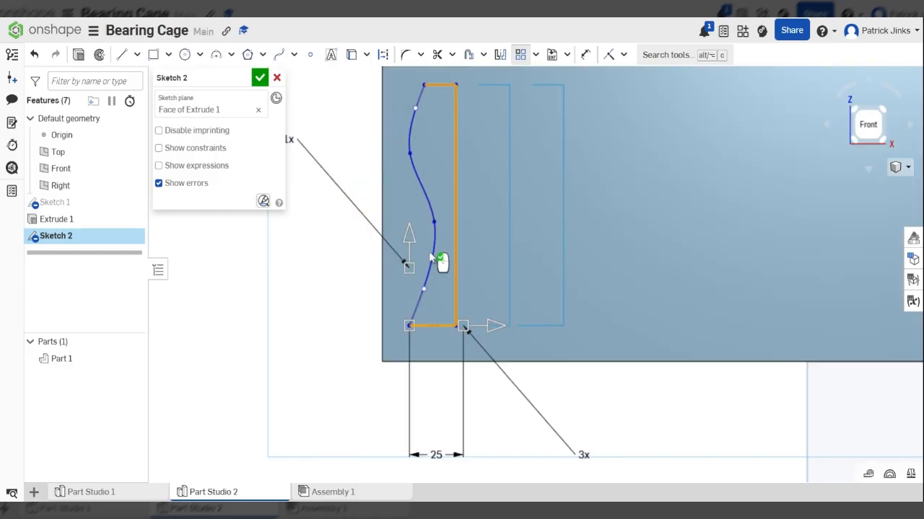
pyautogui.scroll(1, 433, 256)
pyautogui.scroll(-2, 428, 246)
pyautogui.moveTo(487, 312); pyautogui.dragTo(505, 312)
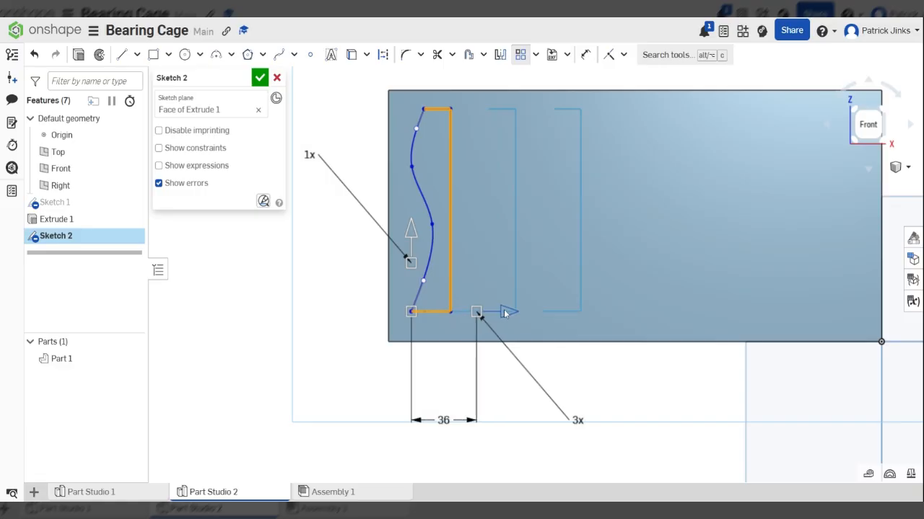
pyautogui.click(344, 305)
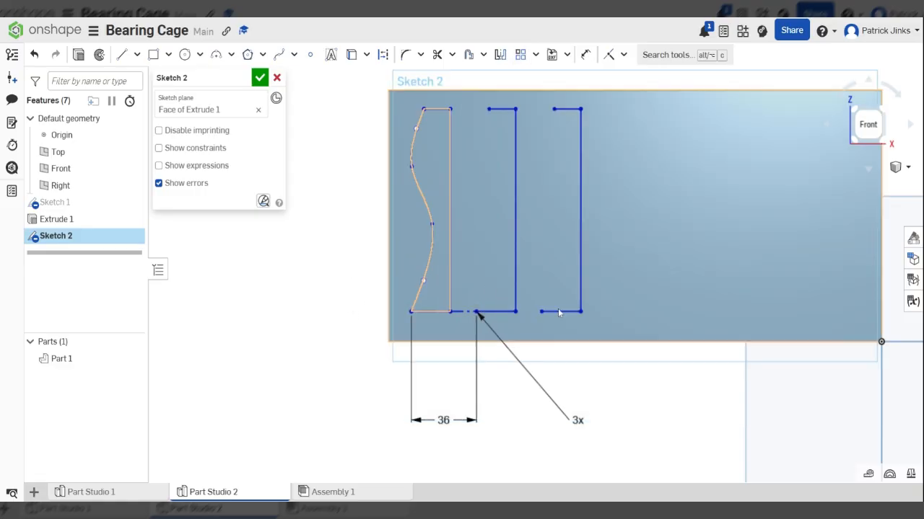
pyautogui.scroll(-3, 461, 238)
pyautogui.scroll(6, 462, 238)
pyautogui.scroll(-4, 462, 237)
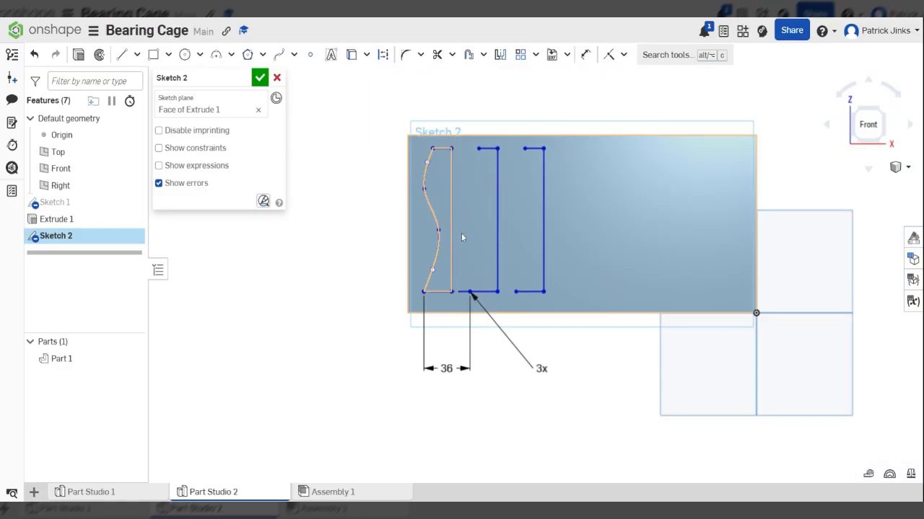
pyautogui.hotkey('ctrl', 'z')
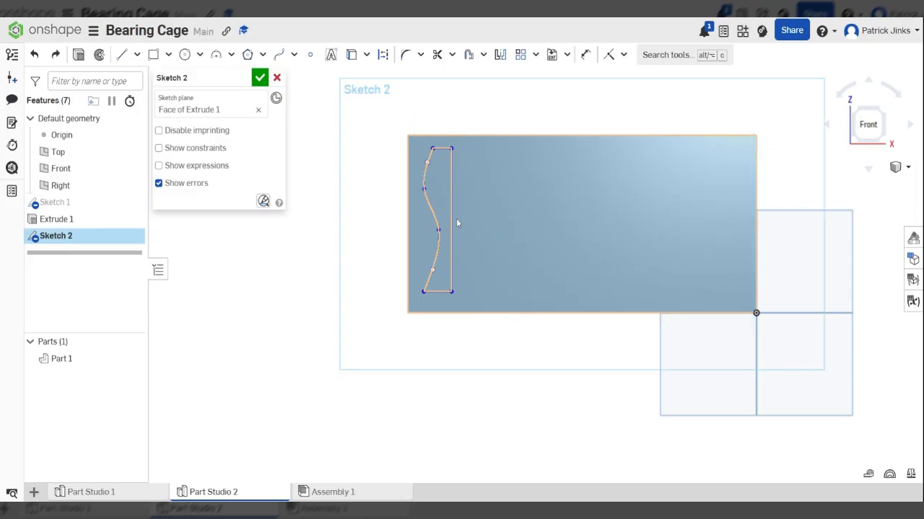
pyautogui.scroll(5, 433, 213)
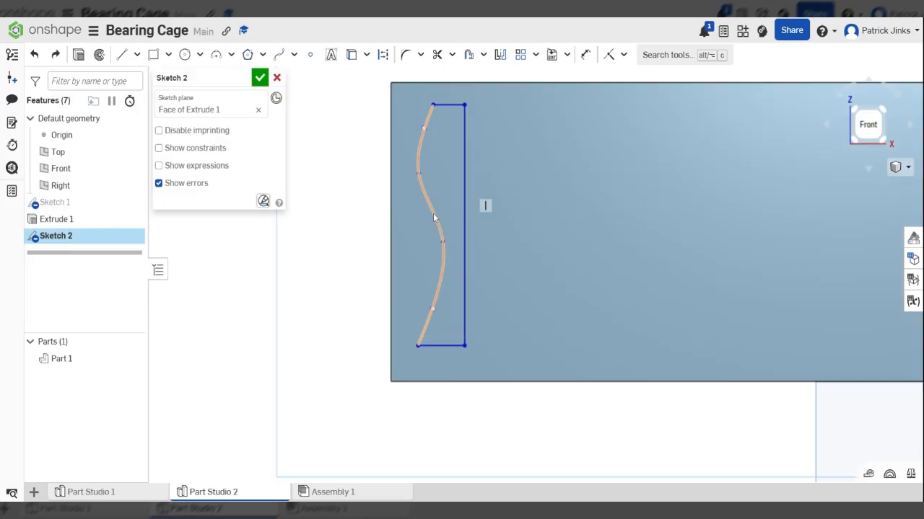
pyautogui.click(520, 54)
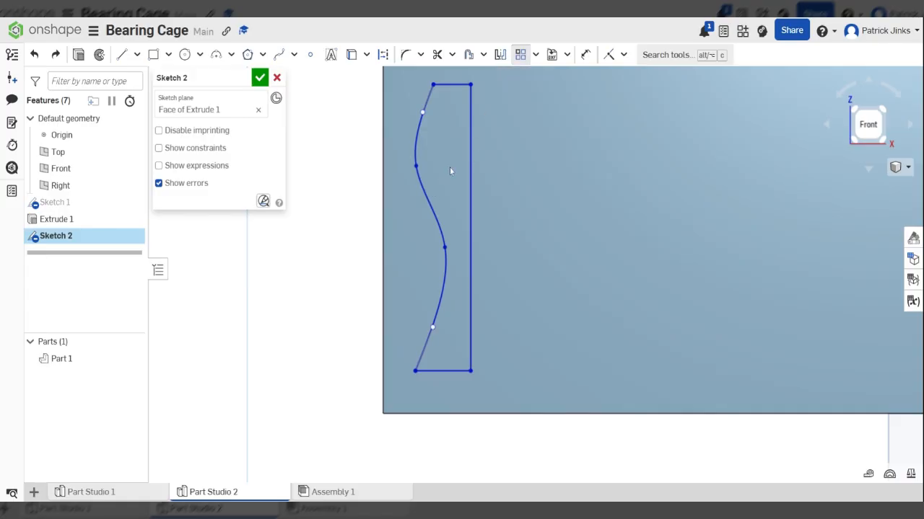
pyautogui.scroll(-3, 453, 94)
pyautogui.scroll(-2, 453, 149)
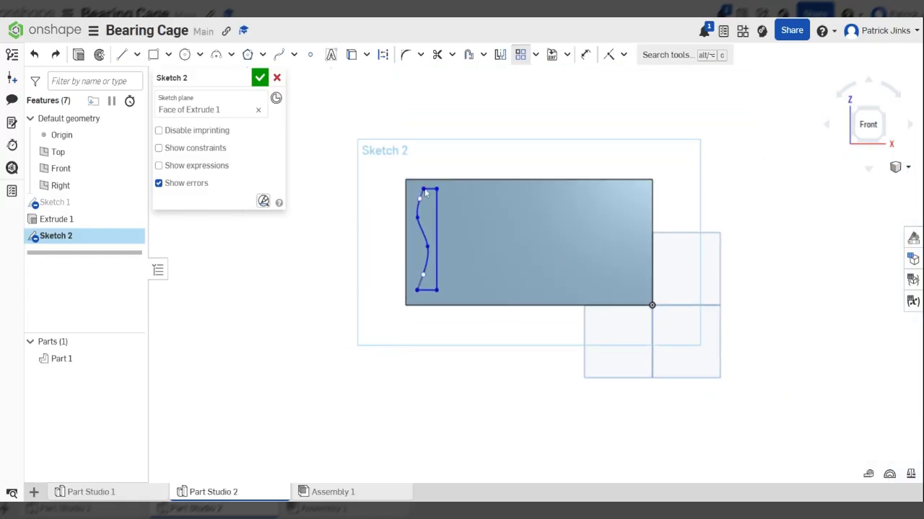
pyautogui.scroll(4, 427, 248)
pyautogui.scroll(1, 439, 244)
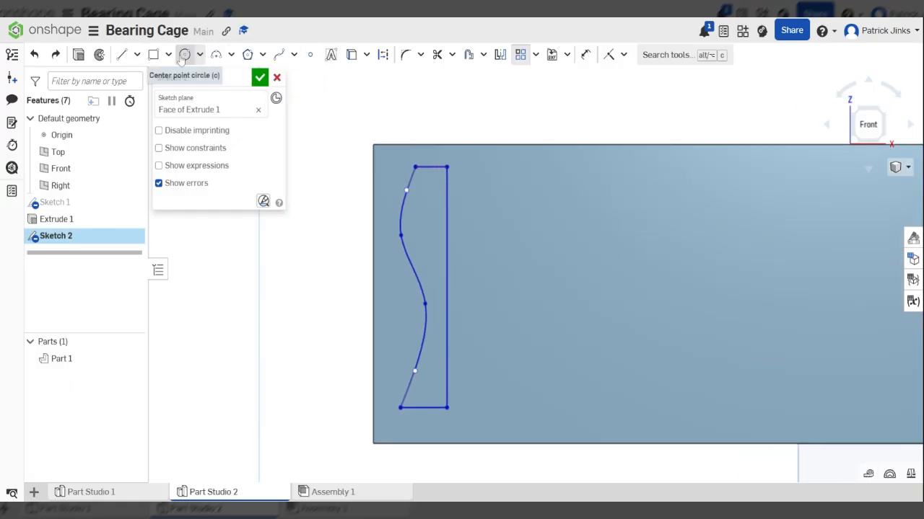
# - Trim away the wavy spline and the profile's top and right edges
pyautogui.click(437, 54)
pyautogui.moveTo(464, 279); pyautogui.dragTo(436, 413)
pyautogui.moveTo(412, 326); pyautogui.dragTo(418, 203)
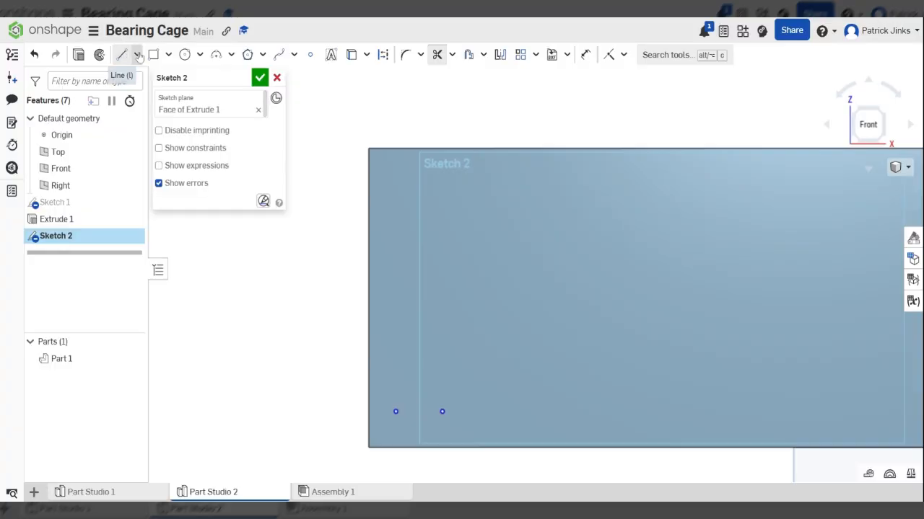
# - Draw a slanted 57.929 line down the left side of the plate
pyautogui.click(121, 55)
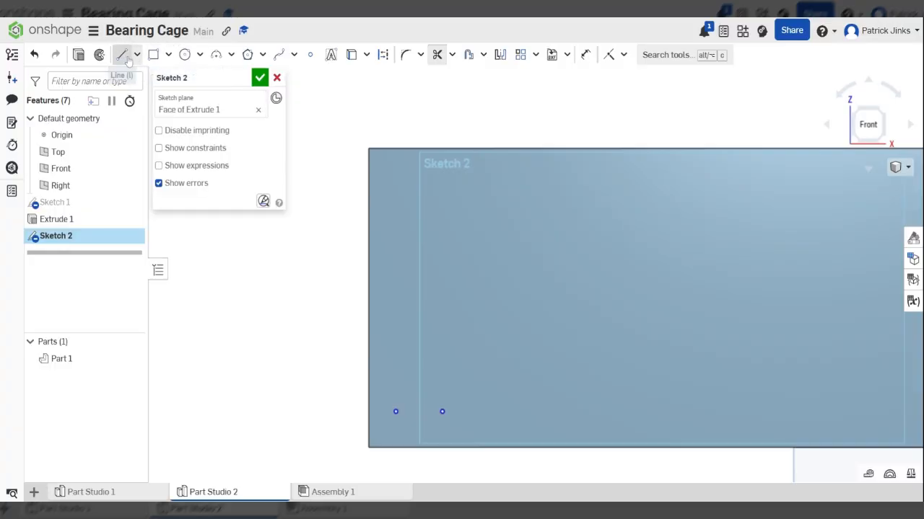
pyautogui.click(413, 175)
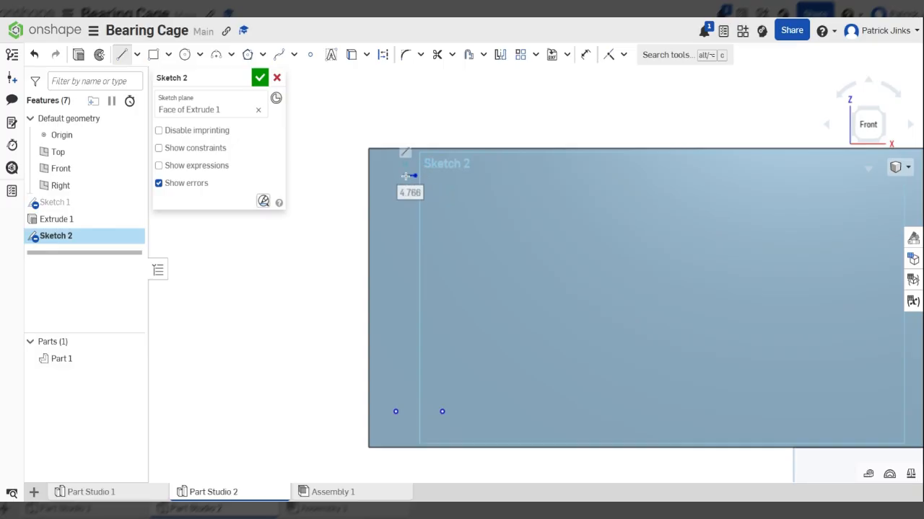
pyautogui.click(389, 308)
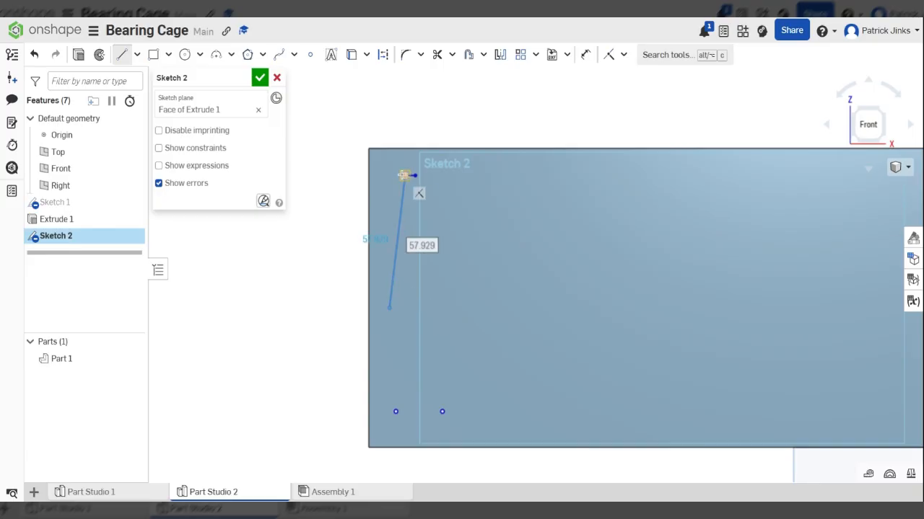
pyautogui.scroll(3, 404, 176)
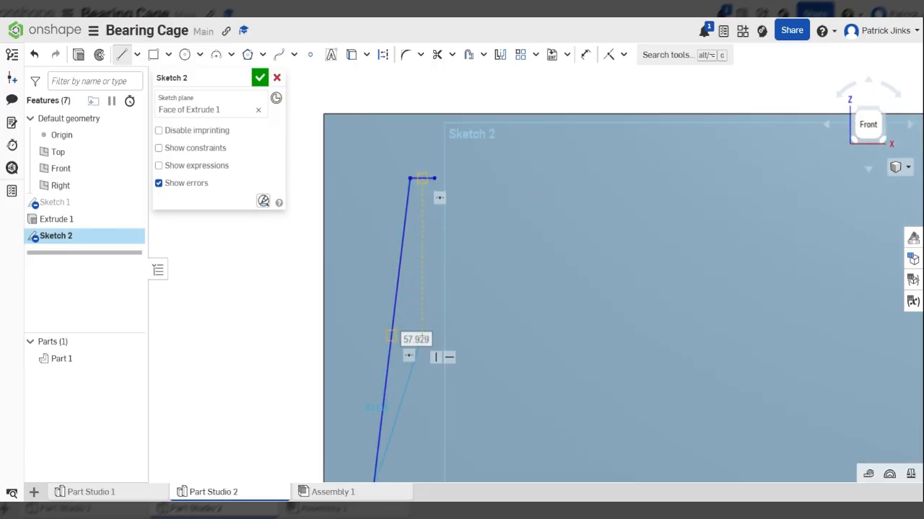
pyautogui.scroll(-3, 424, 237)
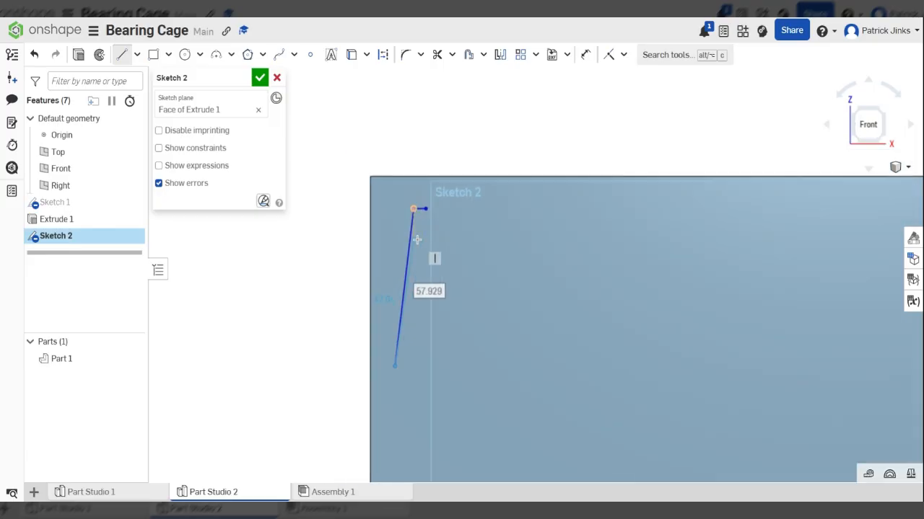
# - Add a 9.672 horizontal bottom segment and mirror the slanted line about it
pyautogui.click(420, 366)
pyautogui.click(500, 55)
pyautogui.scroll(5, 386, 396)
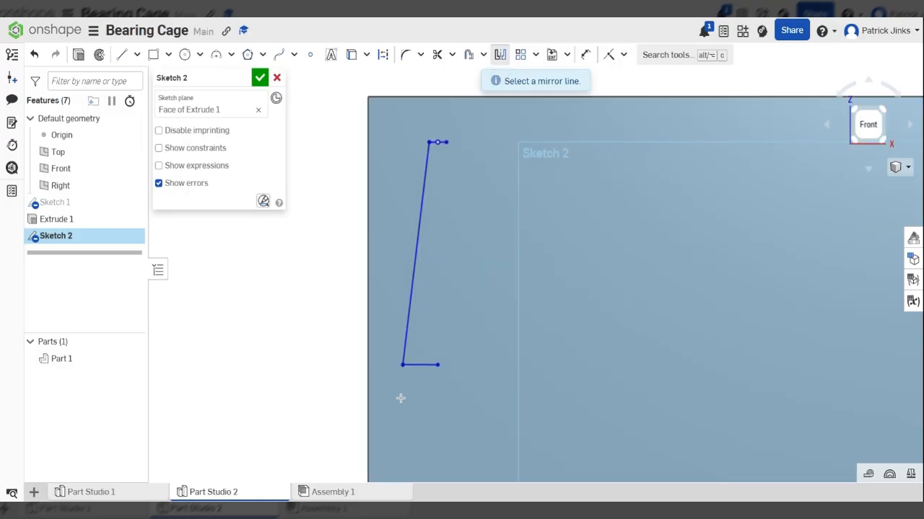
pyautogui.click(446, 353)
pyautogui.scroll(-5, 414, 305)
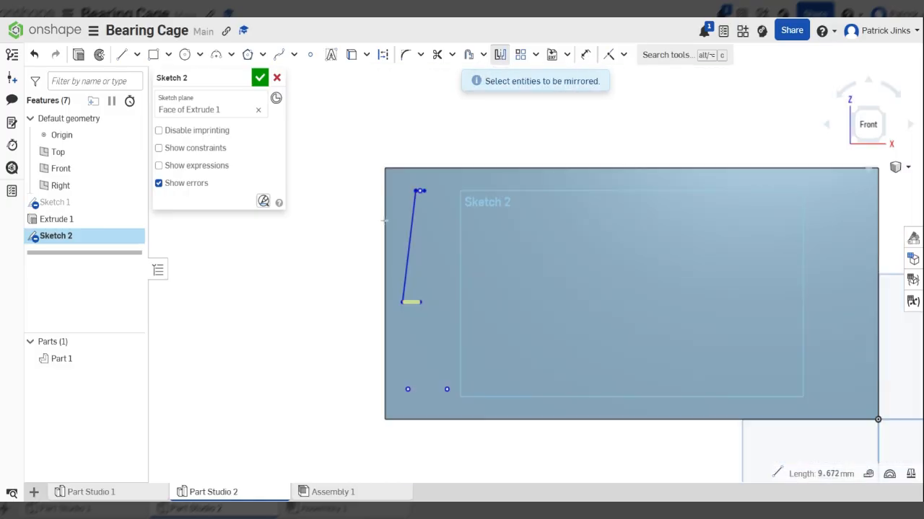
pyautogui.moveTo(369, 171); pyautogui.dragTo(502, 347)
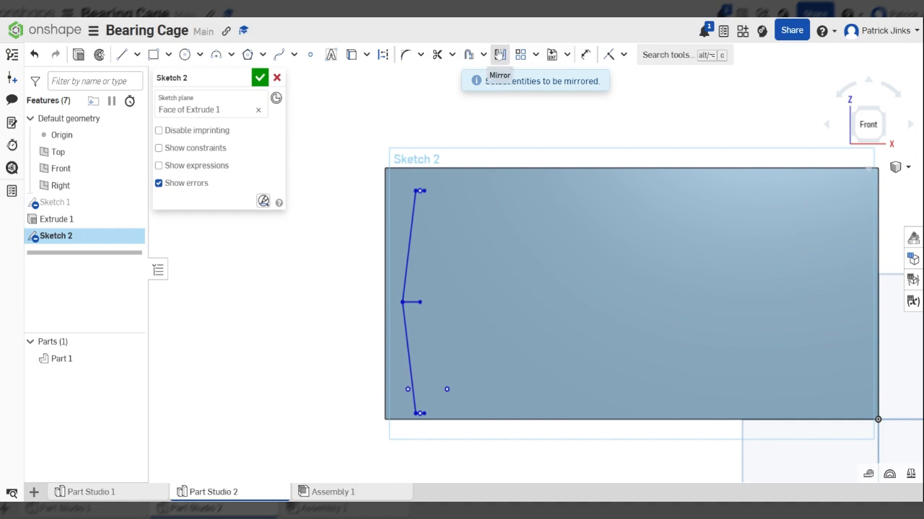
pyautogui.click(507, 60)
# - Draw a short vertical line and mirror the half outline across it into a diamond
pyautogui.click(121, 55)
pyautogui.scroll(3, 386, 274)
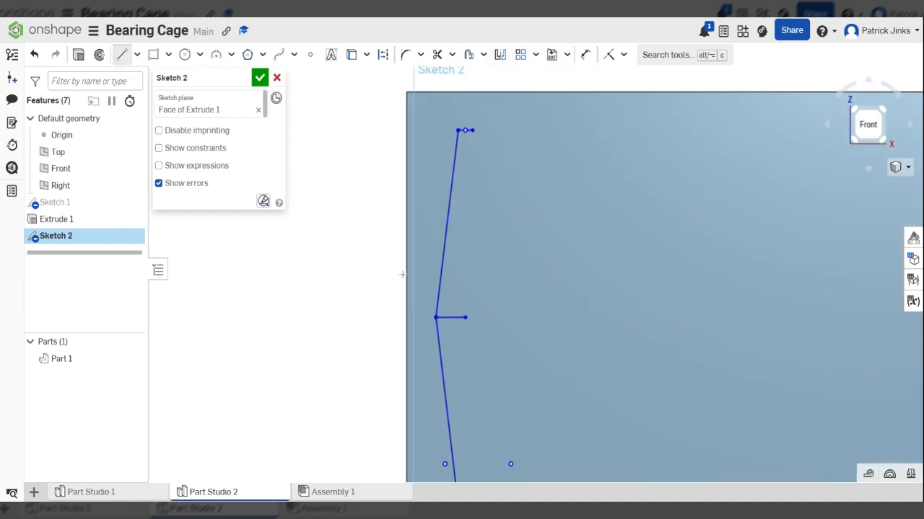
pyautogui.click(464, 318)
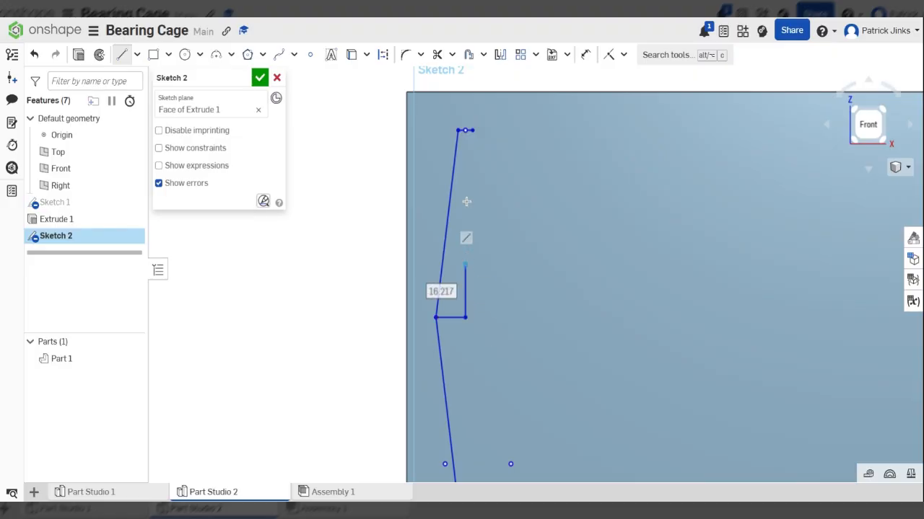
pyautogui.click(465, 265)
pyautogui.click(500, 55)
pyautogui.click(465, 293)
pyautogui.scroll(-5, 426, 188)
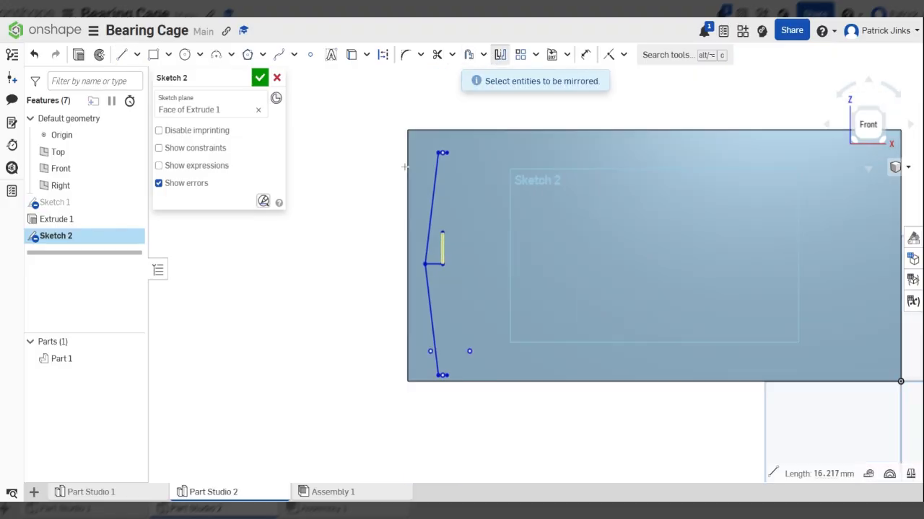
pyautogui.moveTo(385, 132); pyautogui.dragTo(502, 453)
# - Trim the inner helper segments and return to a normal view of the sketch plane
pyautogui.scroll(3, 433, 259)
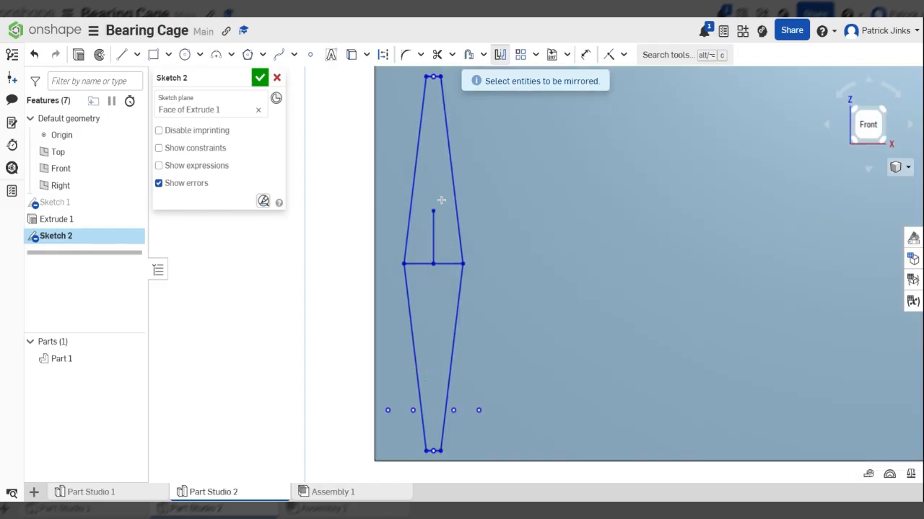
pyautogui.click(438, 56)
pyautogui.moveTo(450, 271)
pyautogui.mouseDown()
pyautogui.moveTo(427, 244)
pyautogui.moveTo(420, 277)
pyautogui.mouseUp()
pyautogui.scroll(-3, 415, 345)
pyautogui.scroll(2, 476, 307)
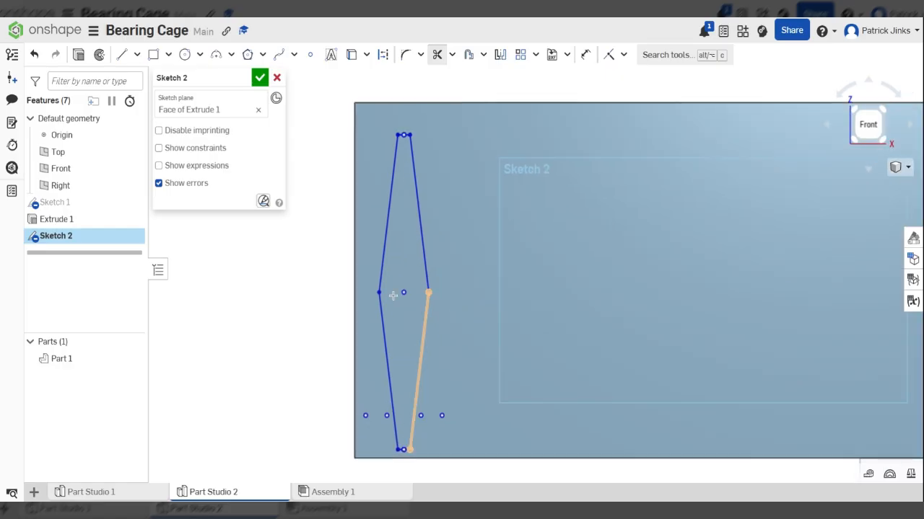
pyautogui.scroll(-3, 394, 295)
pyautogui.moveTo(435, 268)
pyautogui.mouseDown(button='right')
pyautogui.moveTo(470, 281)
pyautogui.moveTo(455, 278)
pyautogui.mouseUp(button='right')
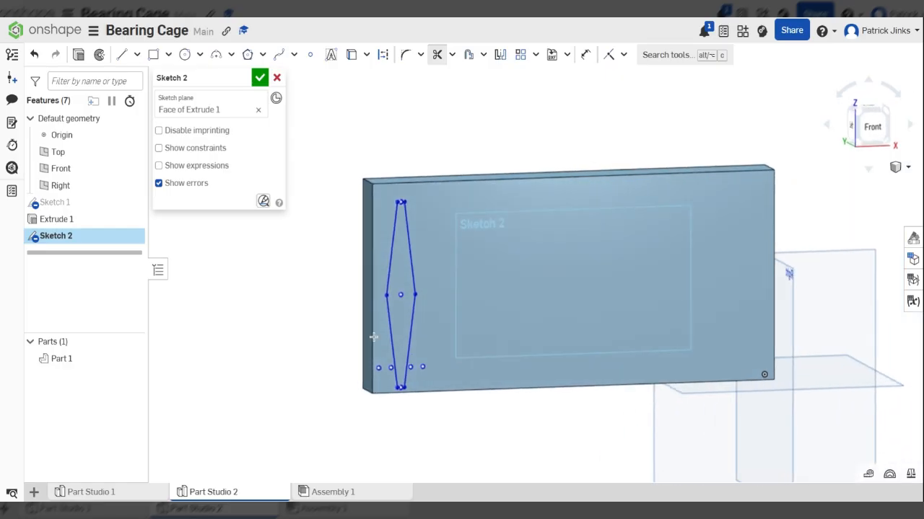
pyautogui.moveTo(393, 289)
pyautogui.mouseDown(button='right')
pyautogui.moveTo(419, 307)
pyautogui.moveTo(400, 295)
pyautogui.mouseUp(button='right')
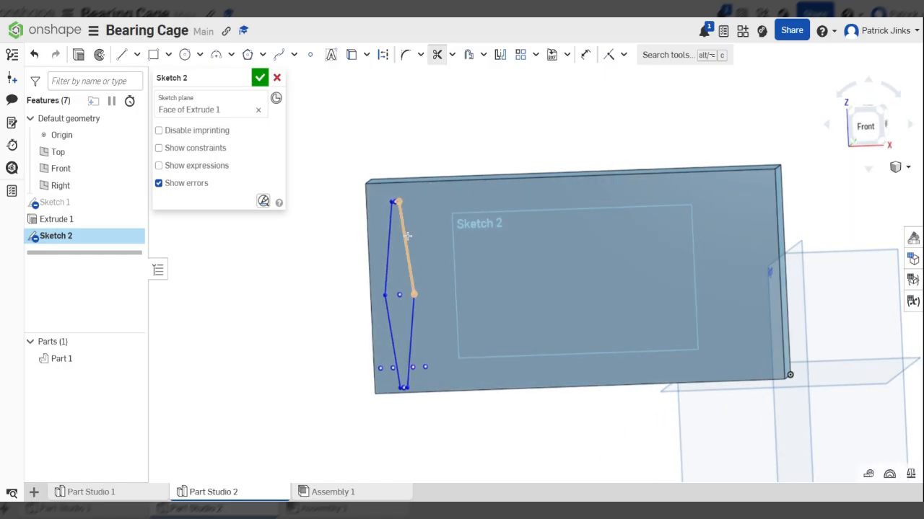
pyautogui.scroll(2, 375, 357)
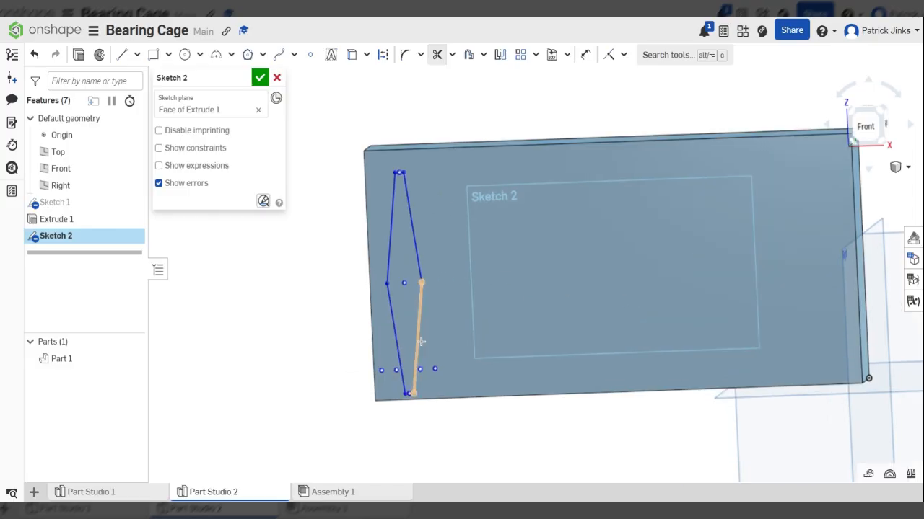
pyautogui.scroll(2, 462, 329)
pyautogui.press('n')
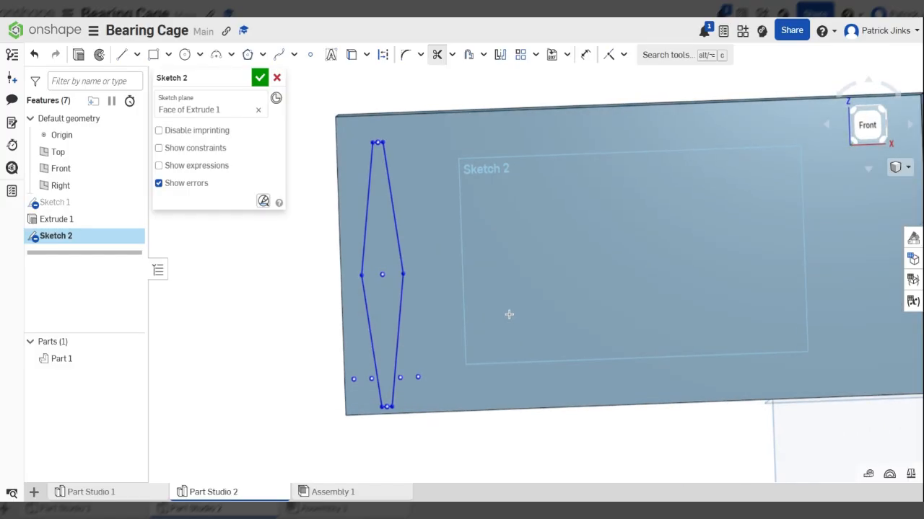
pyautogui.scroll(-3, 516, 316)
pyautogui.scroll(3, 371, 308)
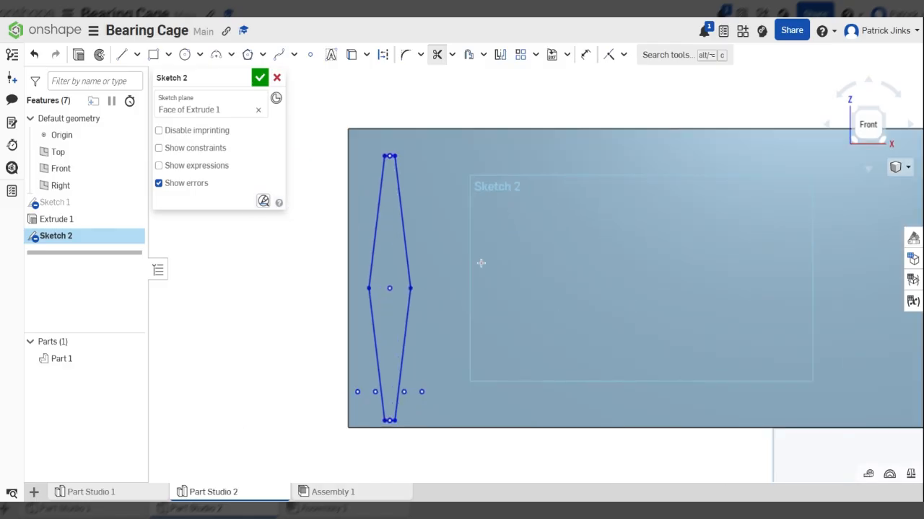
# - Start a linear sketch pattern of the diamond outline with 10 copies
pyautogui.click(520, 58)
pyautogui.scroll(-1, 569, 235)
pyautogui.moveTo(340, 118)
pyautogui.mouseDown()
pyautogui.moveTo(543, 396)
pyautogui.moveTo(573, 471)
pyautogui.mouseUp()
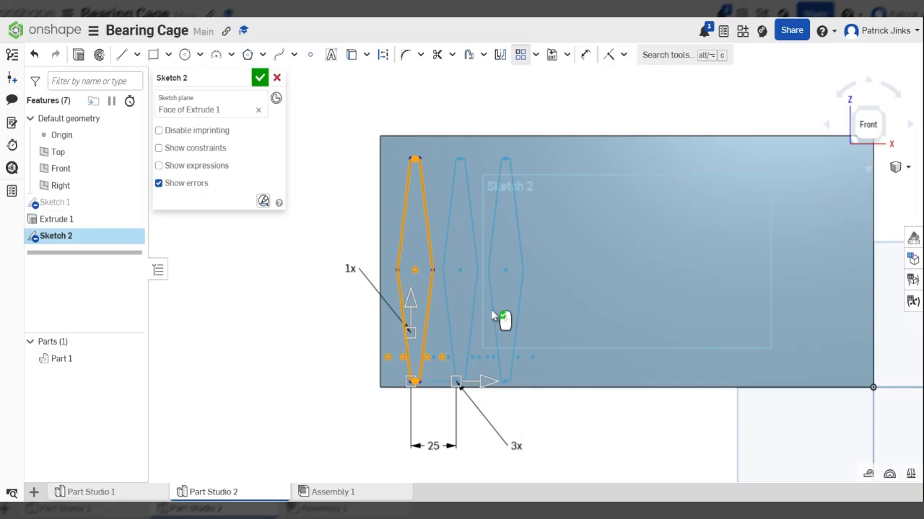
pyautogui.scroll(-2, 513, 292)
pyautogui.moveTo(493, 353); pyautogui.dragTo(531, 365)
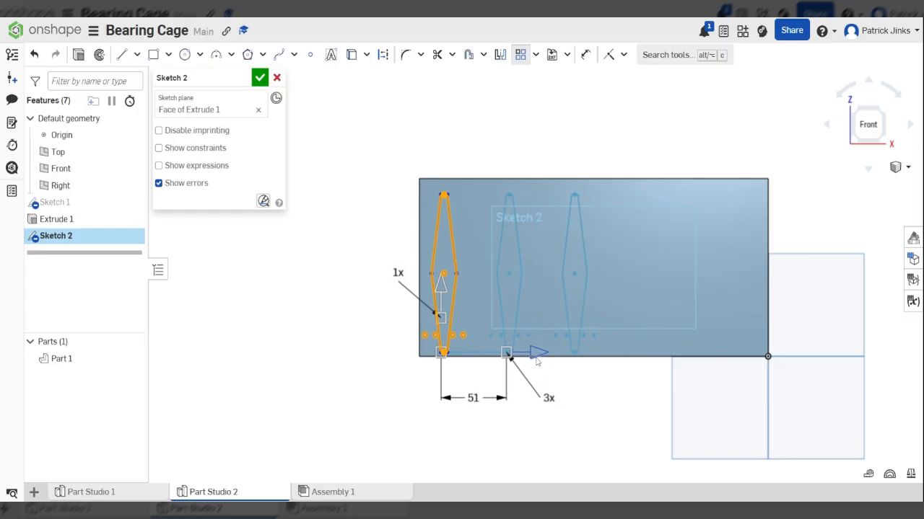
pyautogui.moveTo(557, 418)
pyautogui.mouseDown()
pyautogui.moveTo(539, 386)
pyautogui.moveTo(553, 412)
pyautogui.mouseUp()
pyautogui.doubleClick(554, 415)
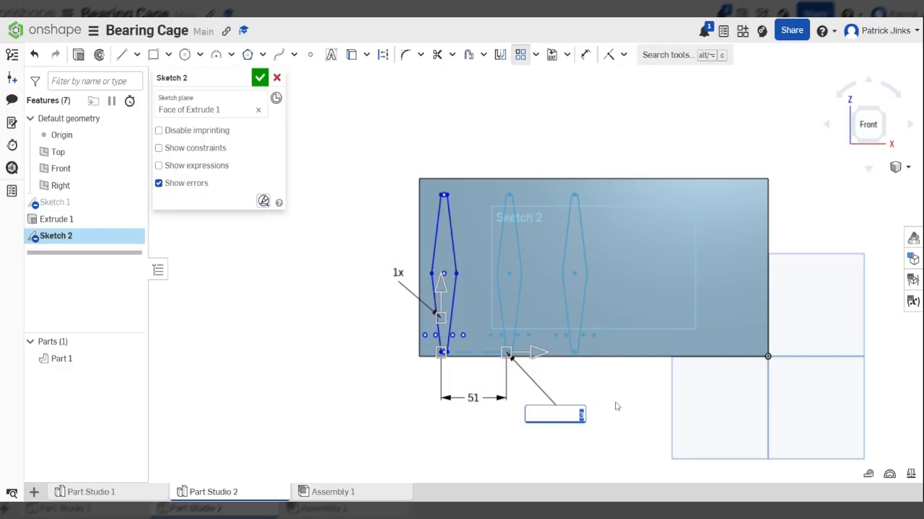
pyautogui.write('10')
pyautogui.press('Return')
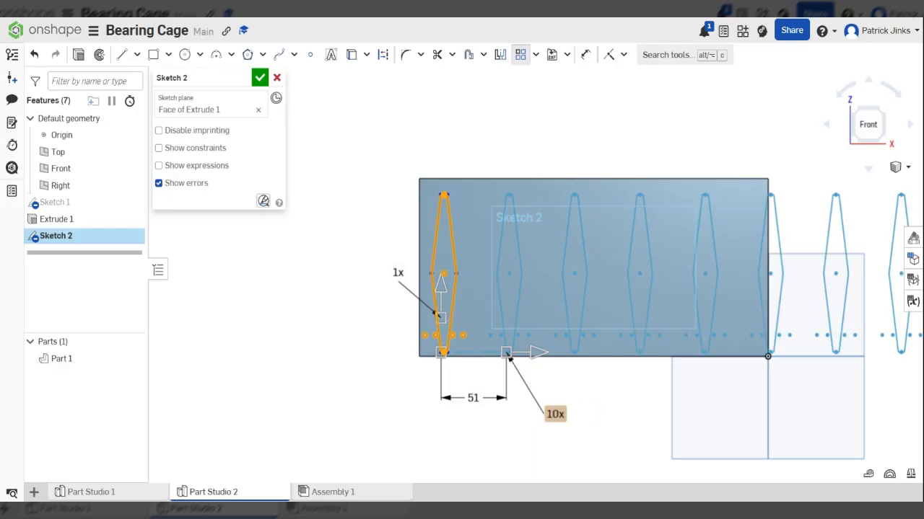
# - Set the pattern spacing to 25 mm and accept the ten-diamond pattern
pyautogui.scroll(-2, 474, 404)
pyautogui.moveTo(513, 367); pyautogui.dragTo(491, 368)
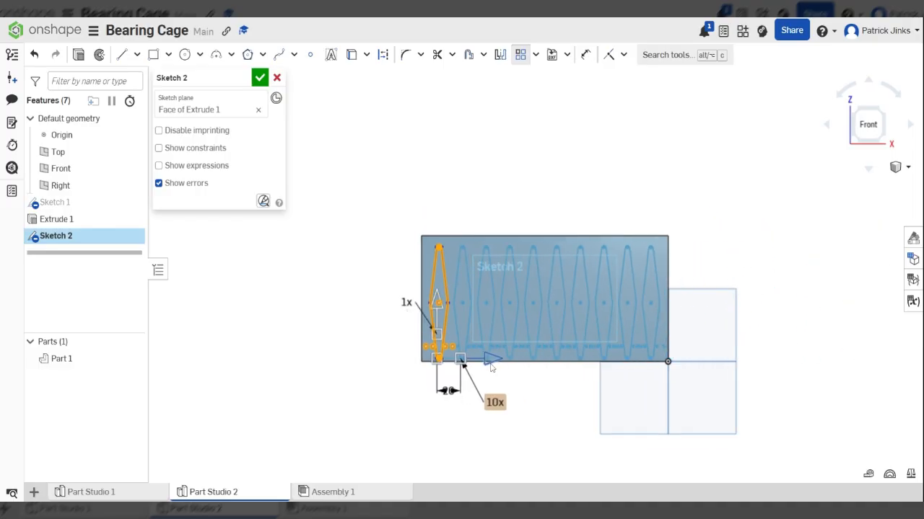
pyautogui.scroll(5, 440, 414)
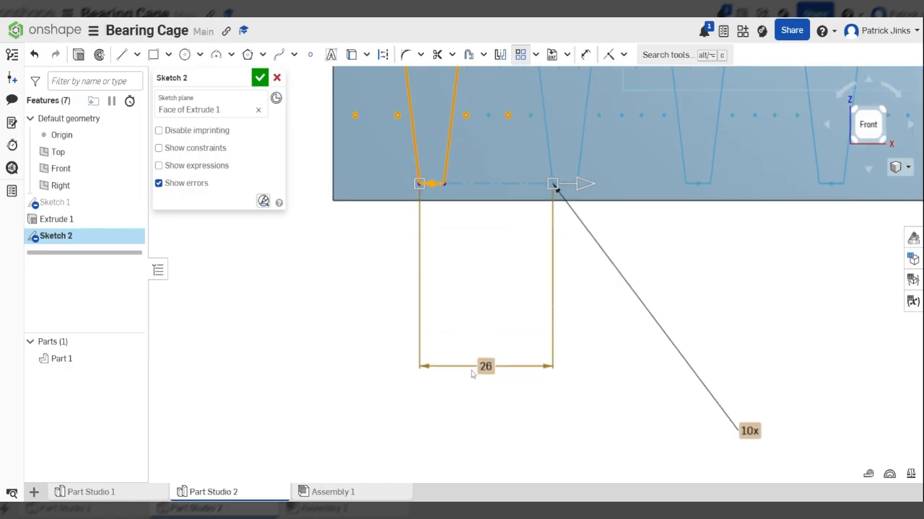
pyautogui.scroll(-4, 466, 422)
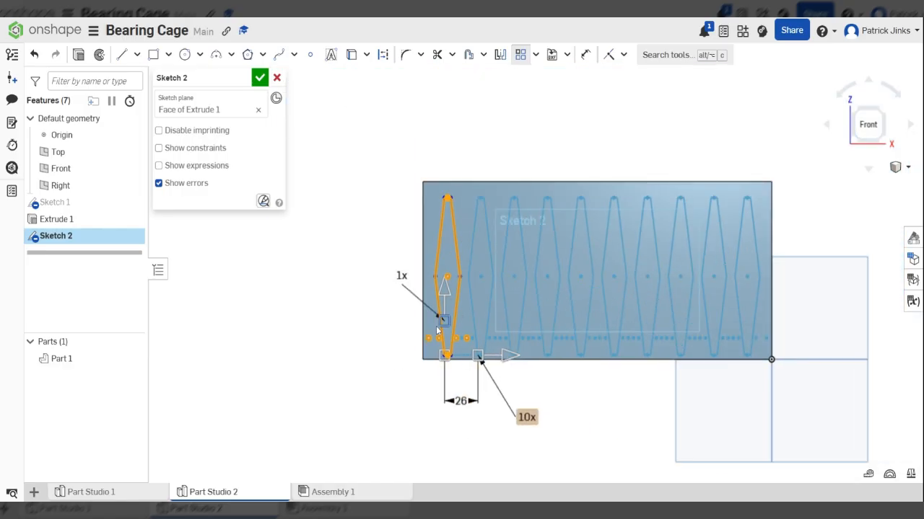
pyautogui.scroll(2, 465, 368)
pyautogui.doubleClick(470, 425)
pyautogui.write('25')
pyautogui.press('Return')
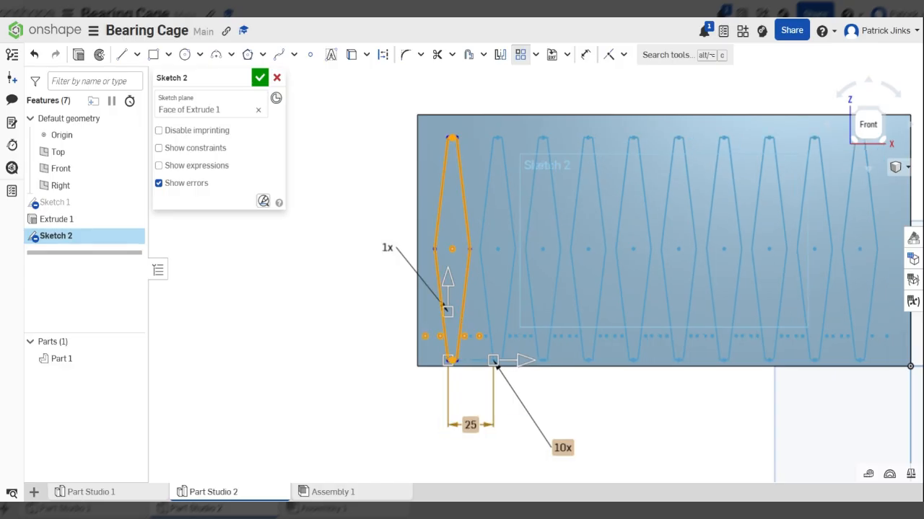
pyautogui.scroll(-3, 404, 372)
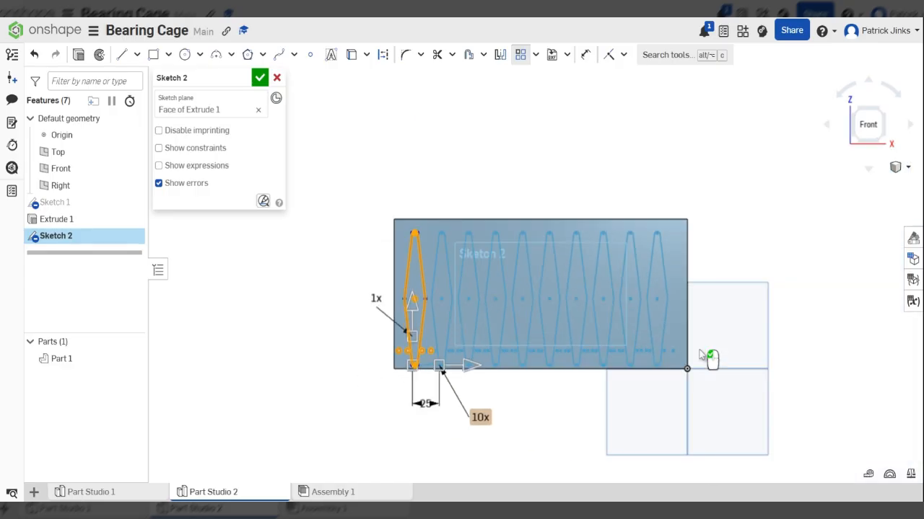
pyautogui.scroll(2, 551, 305)
pyautogui.scroll(5, 354, 289)
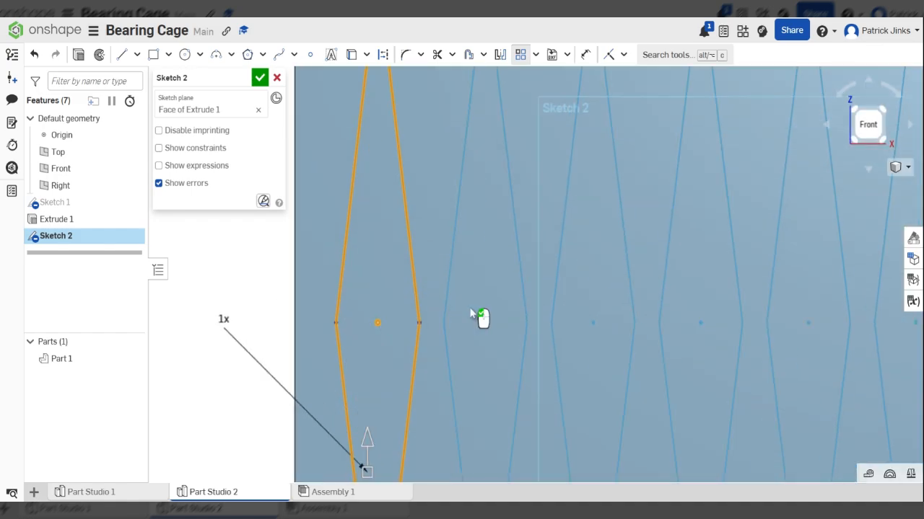
pyautogui.scroll(-6, 474, 282)
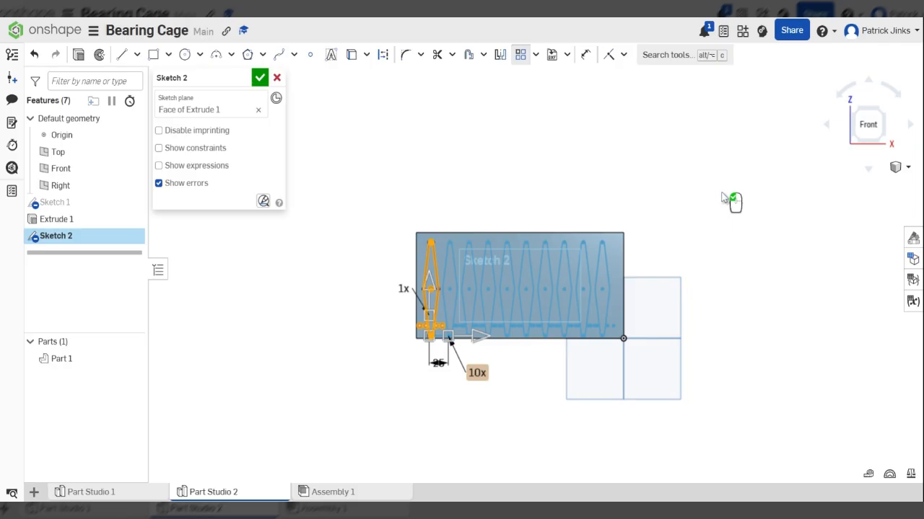
pyautogui.click(721, 194)
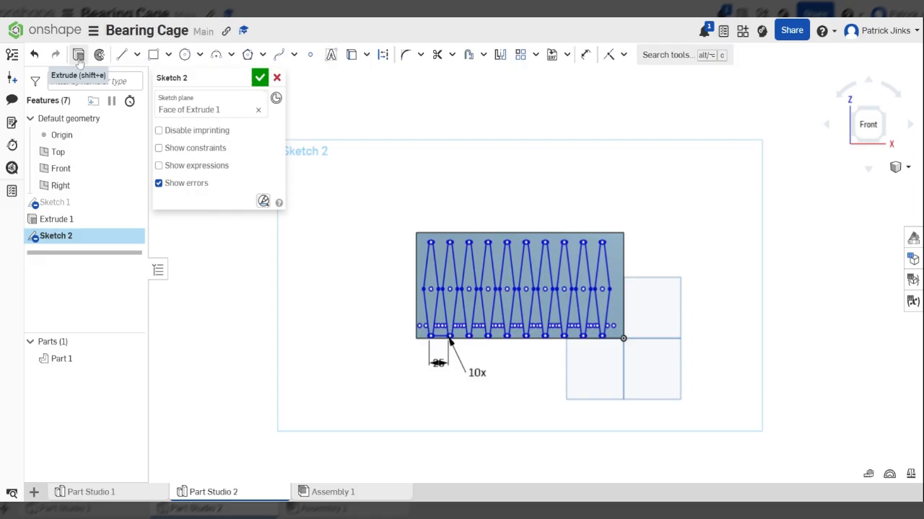
# - Extrude Sketch 2 as a 25 mm Remove cut, creating Extrude 2
pyautogui.click(79, 62)
pyautogui.moveTo(456, 310)
pyautogui.mouseDown(button='right')
pyautogui.moveTo(497, 324)
pyautogui.moveTo(490, 352)
pyautogui.moveTo(404, 263)
pyautogui.moveTo(478, 353)
pyautogui.moveTo(476, 339)
pyautogui.mouseUp(button='right')
pyautogui.click(226, 115)
pyautogui.moveTo(416, 288); pyautogui.dragTo(360, 257)
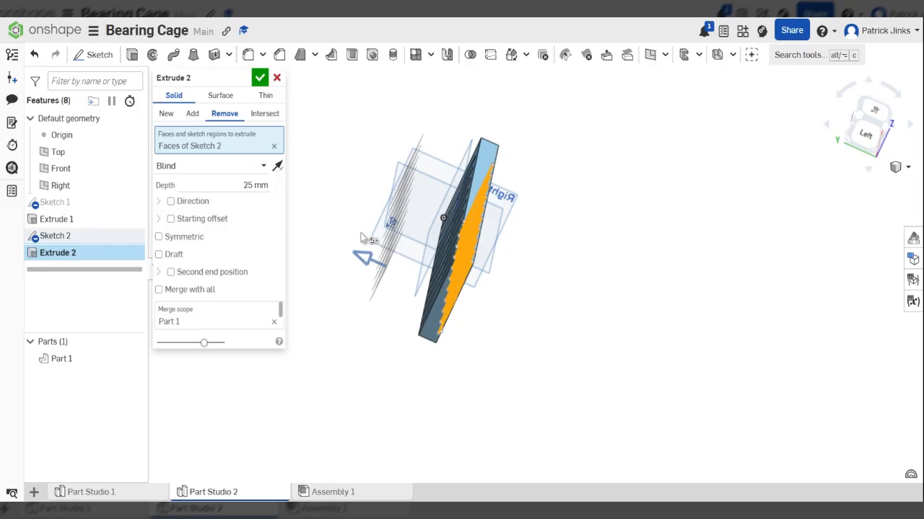
pyautogui.click(261, 78)
pyautogui.moveTo(548, 298); pyautogui.dragTo(487, 287, button='right')
pyautogui.scroll(3, 454, 275)
pyautogui.scroll(-1, 563, 317)
pyautogui.moveTo(528, 336); pyautogui.dragTo(482, 348, button='right')
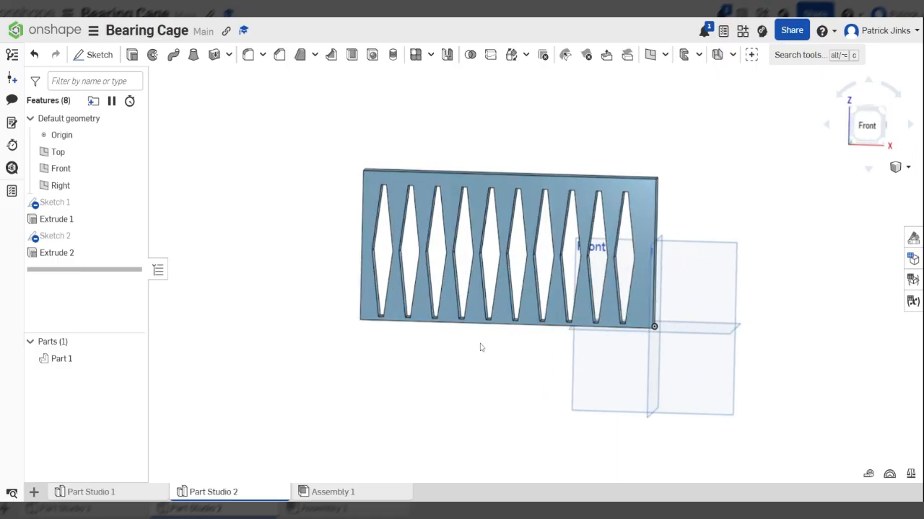